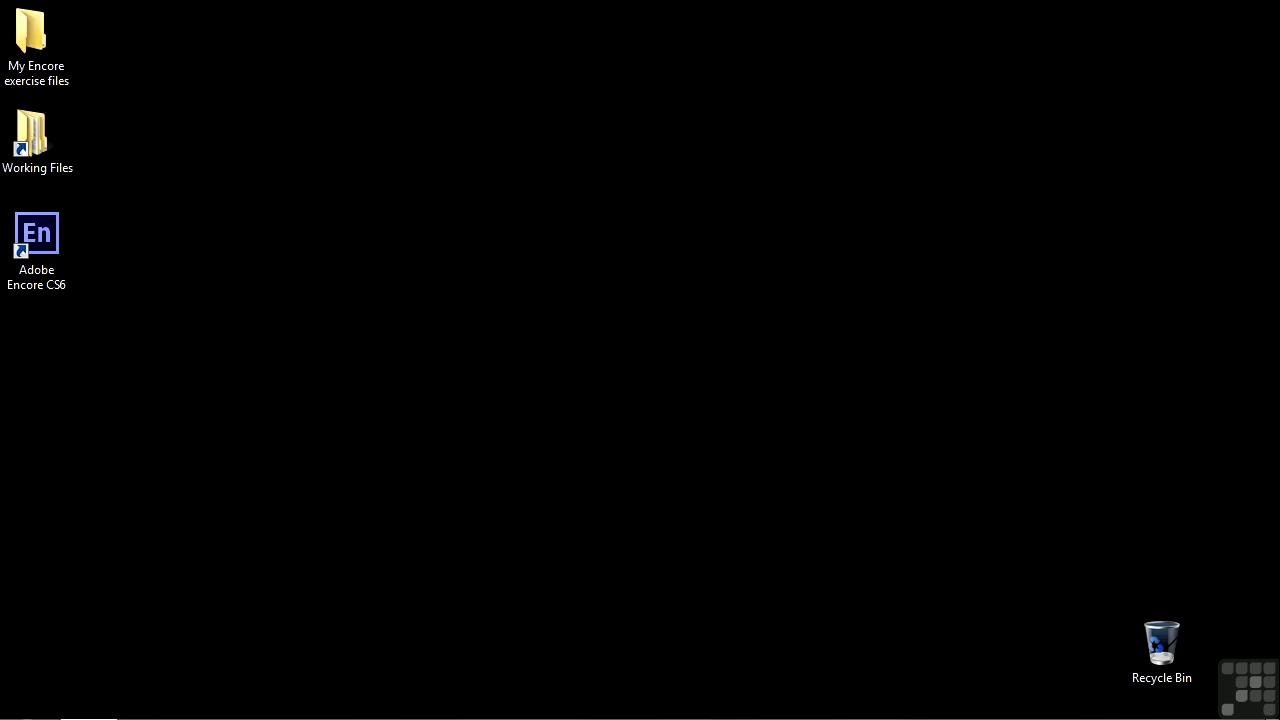
Launch Encore CS6 and create a new NTSC DVD project named 'Elements'
double_click(45, 240)
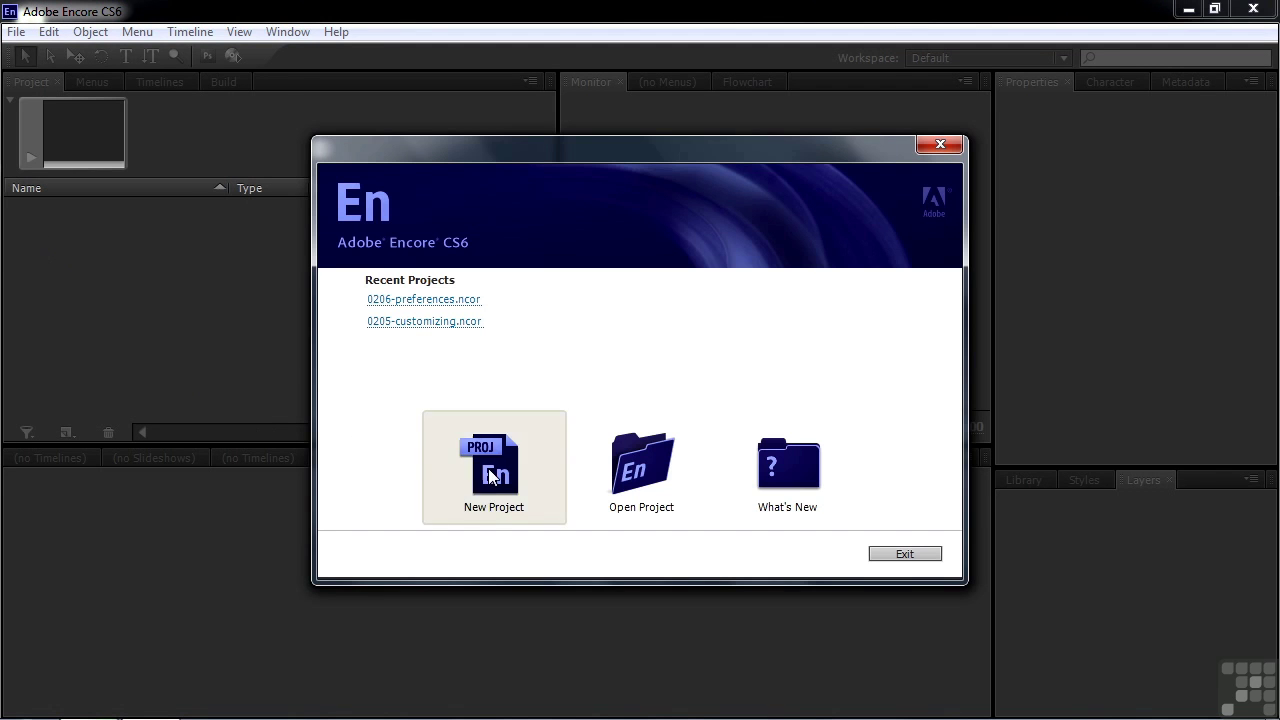
click(488, 468)
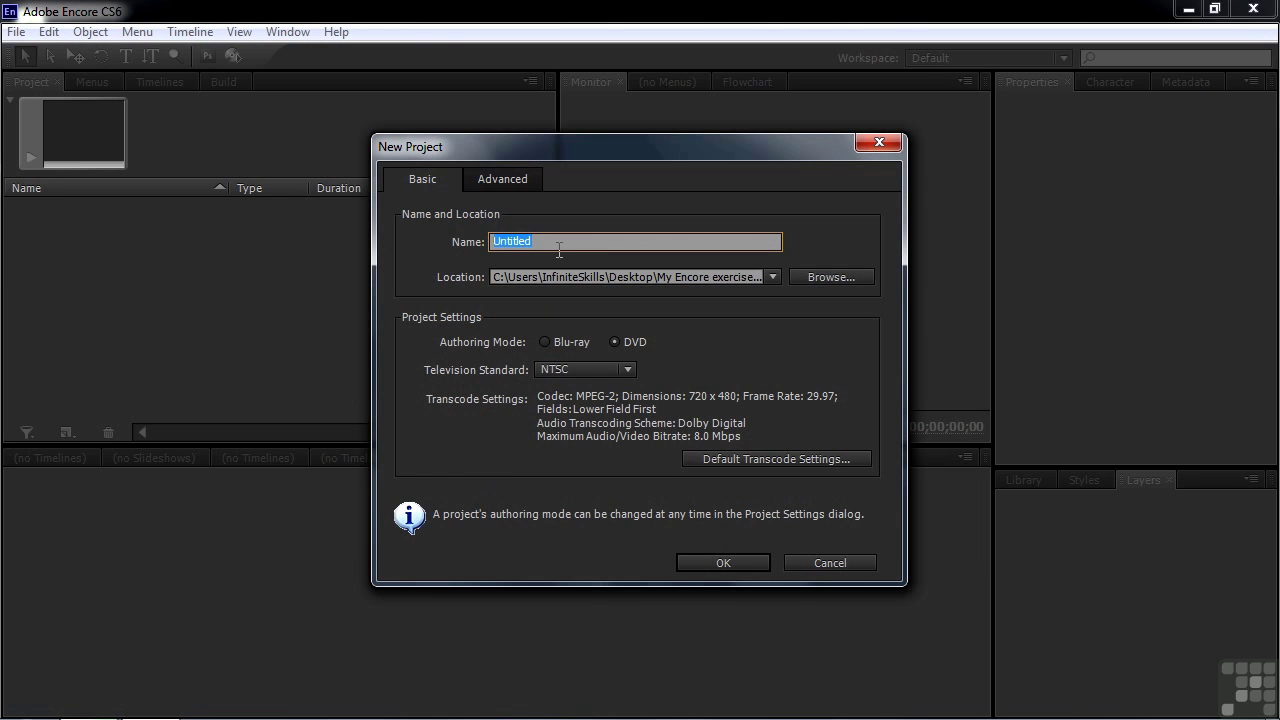
text(Elements)
click(730, 564)
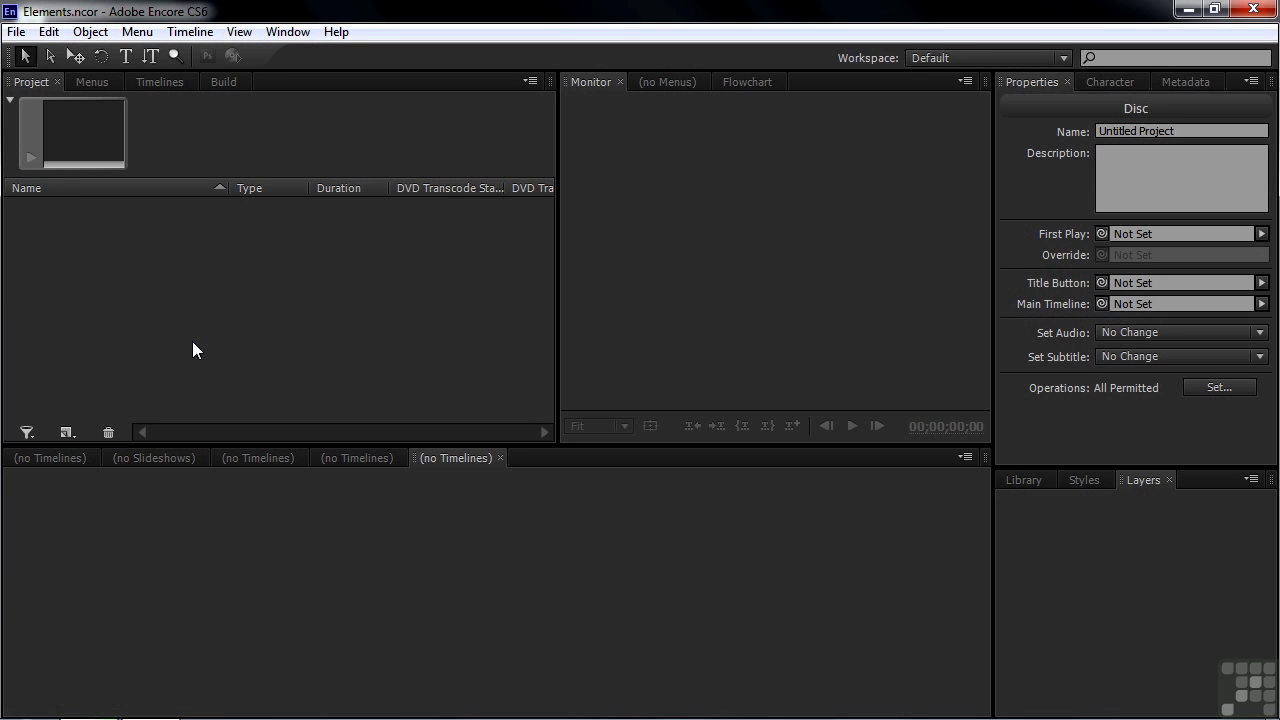
Browse the import options in the File menu and Project panel context menu without importing
click(16, 31)
mouse_move(105, 257)
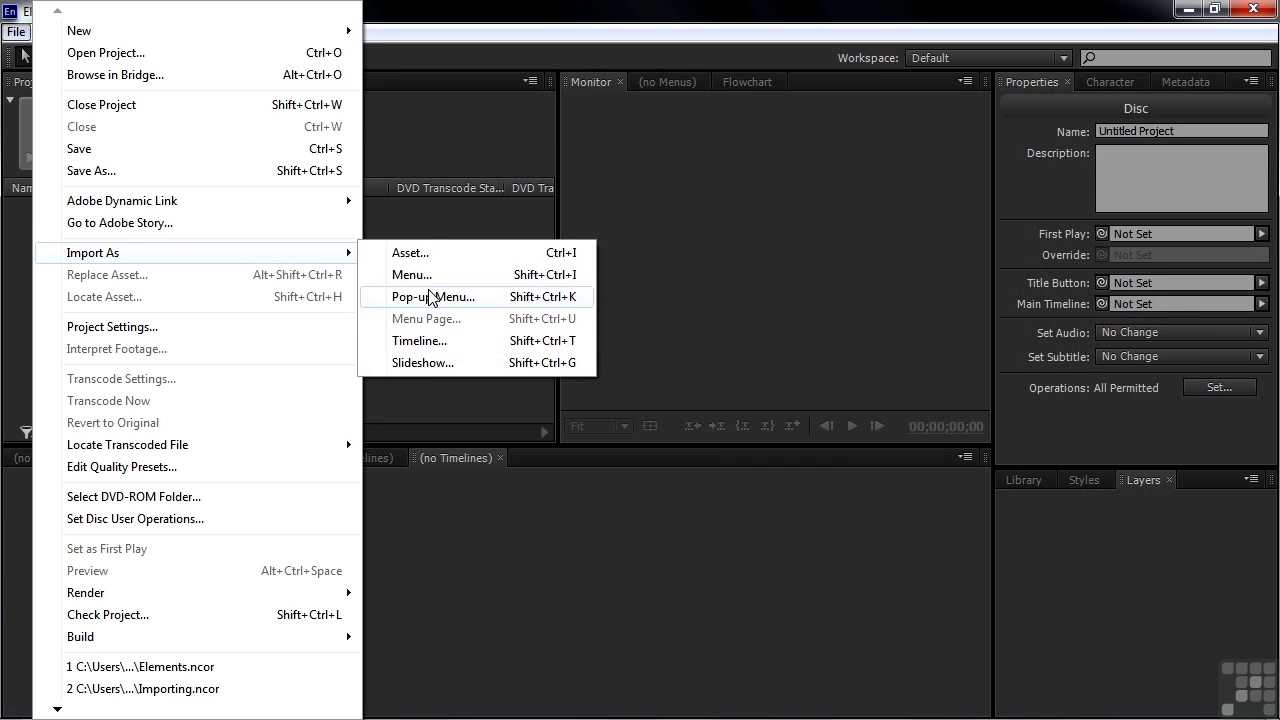
click(427, 235)
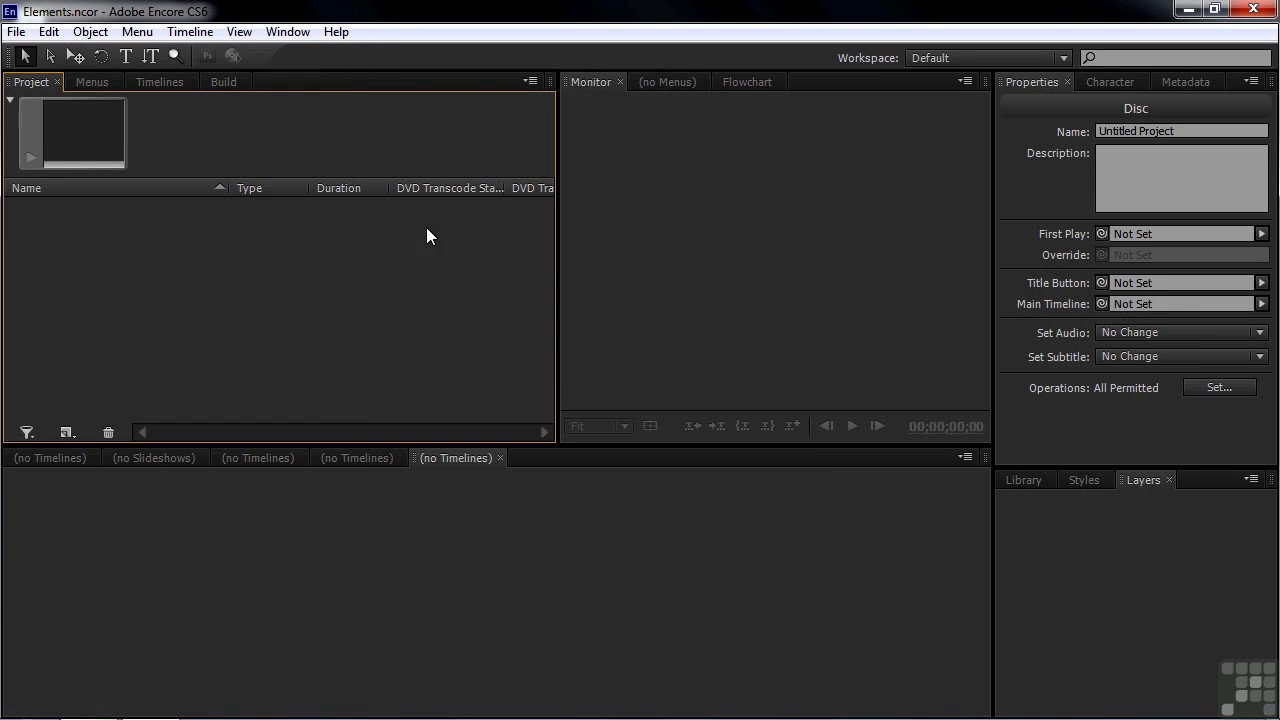
right_click(31, 236)
mouse_move(81, 241)
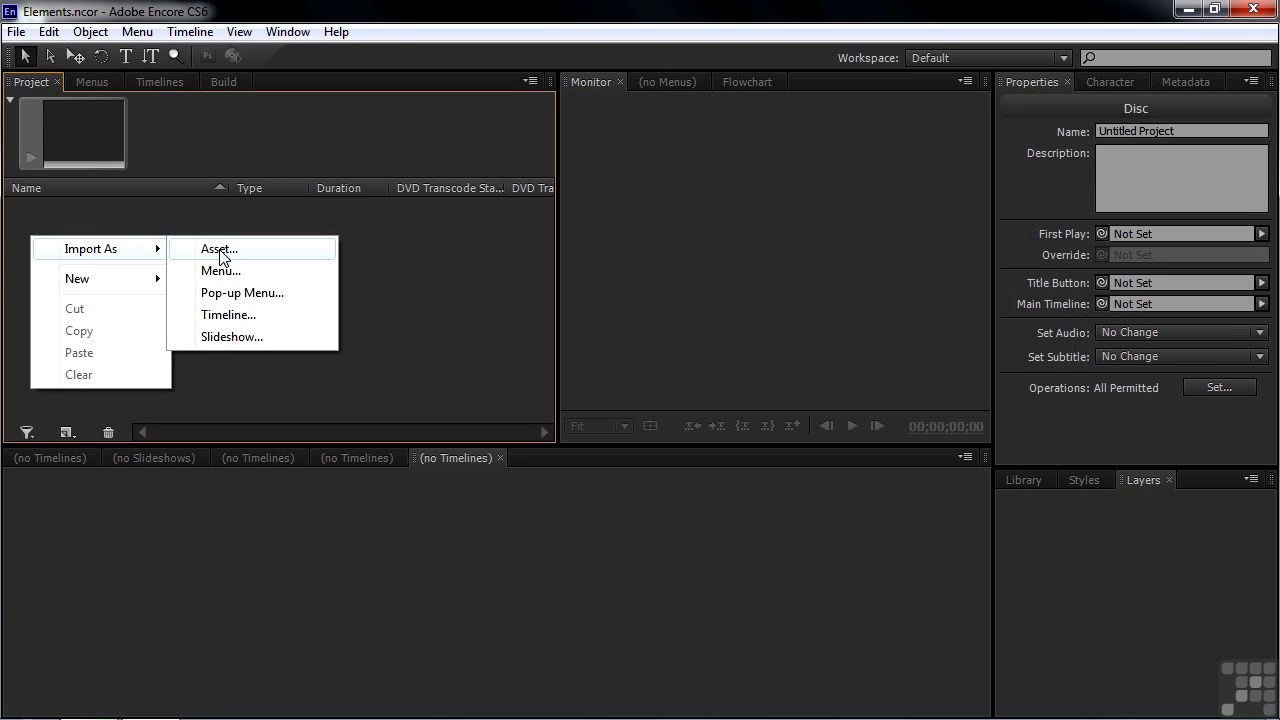
click(166, 207)
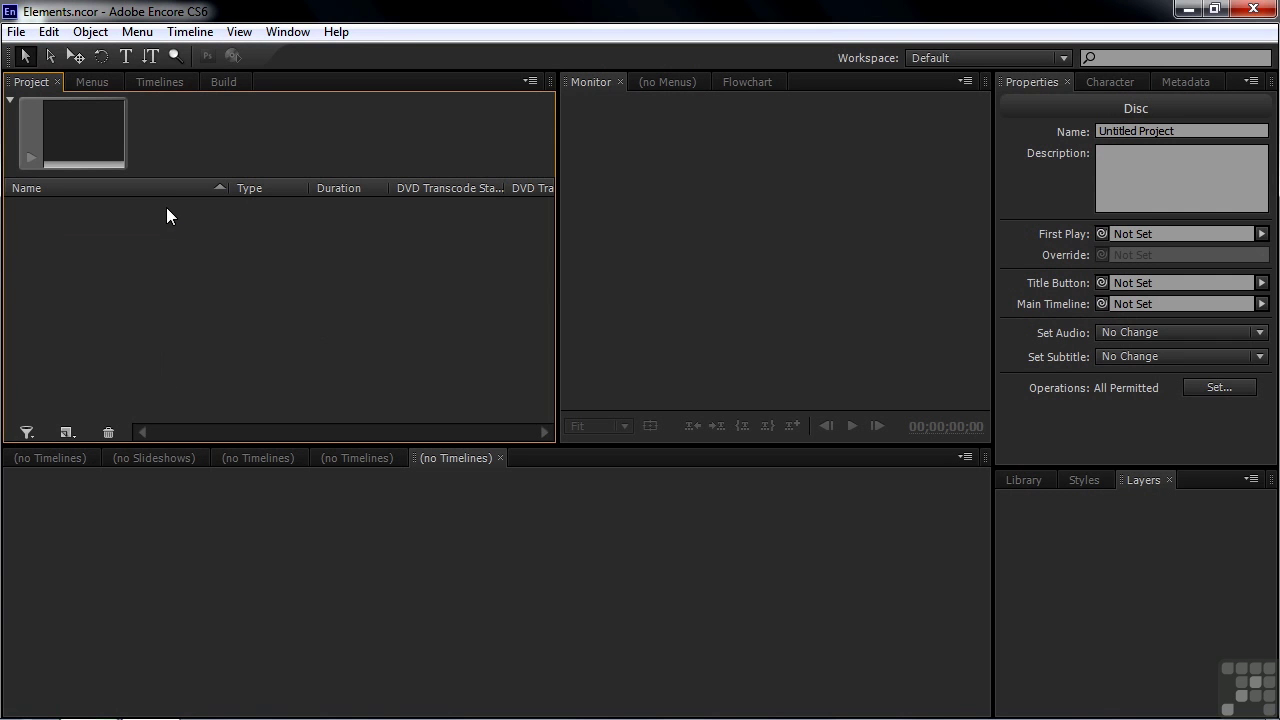
Choose File > Import As > Timeline to bring up the Import as Timeline dialog
click(16, 32)
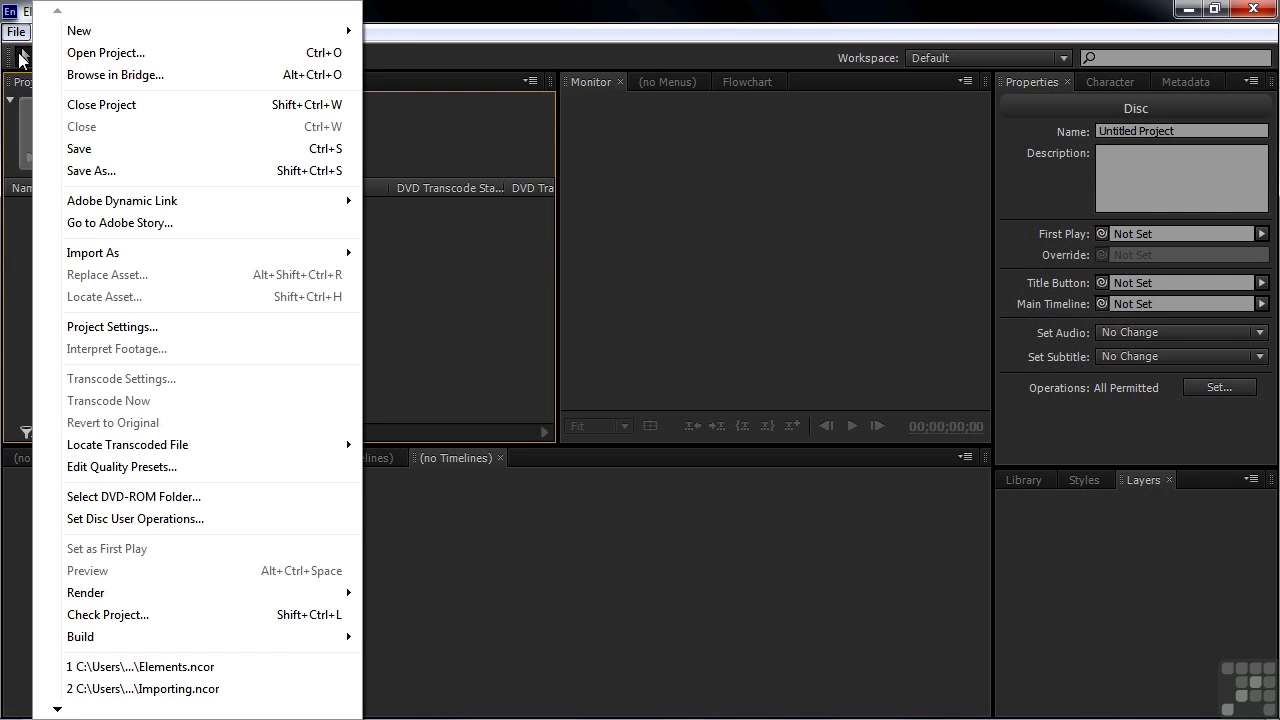
mouse_move(86, 257)
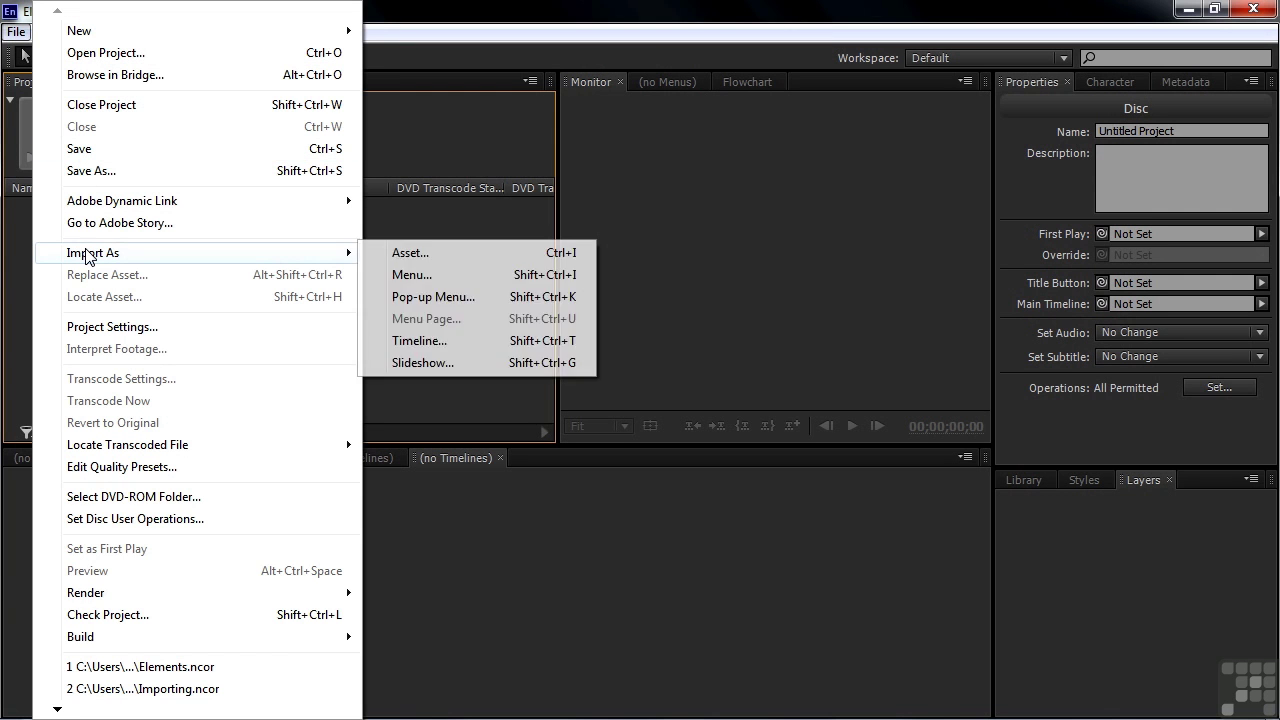
click(403, 345)
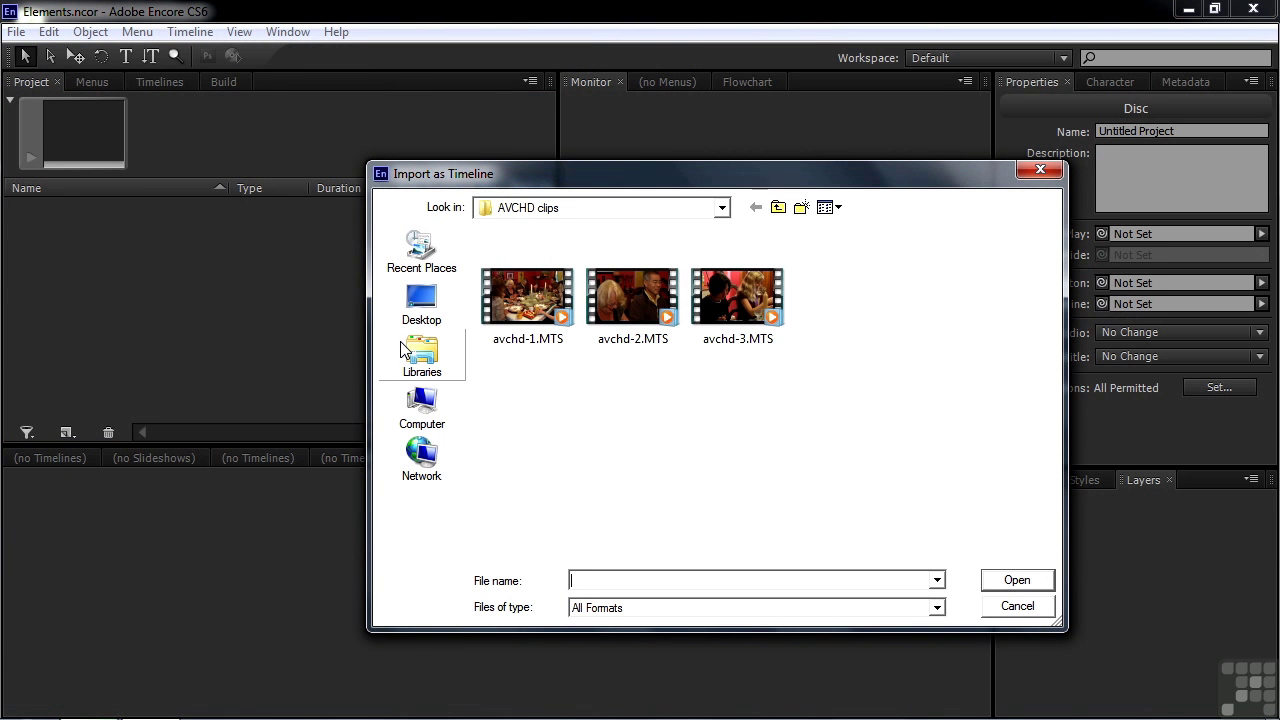
Import time-lapse.mov from Digital Juice edited footage as a 00:01:26:19 time-lapse timeline
click(779, 208)
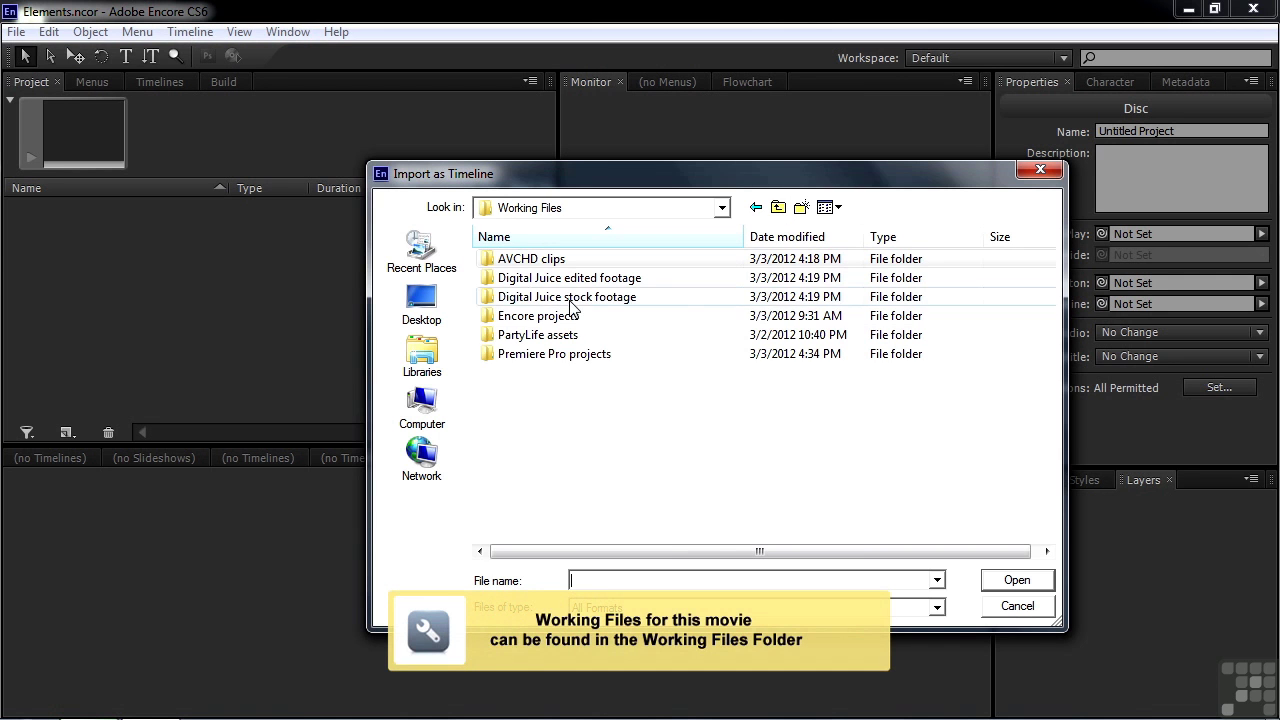
double_click(493, 280)
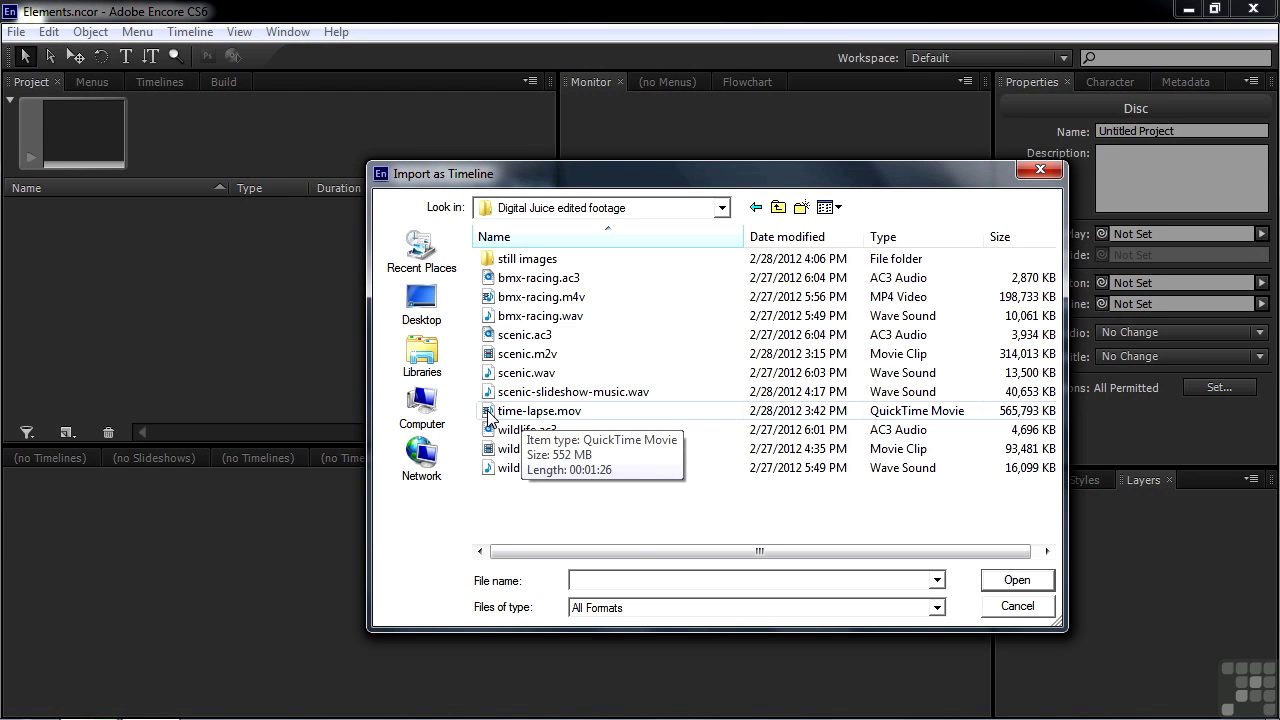
click(489, 414)
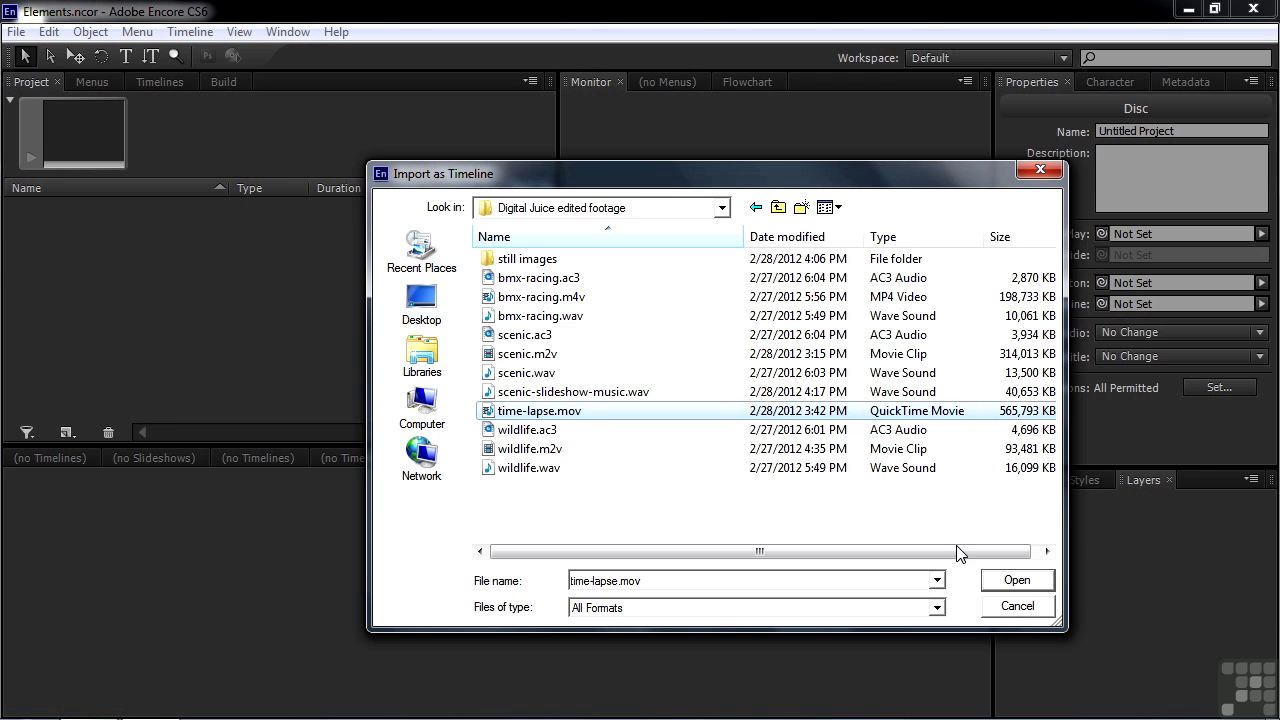
double_click(492, 412)
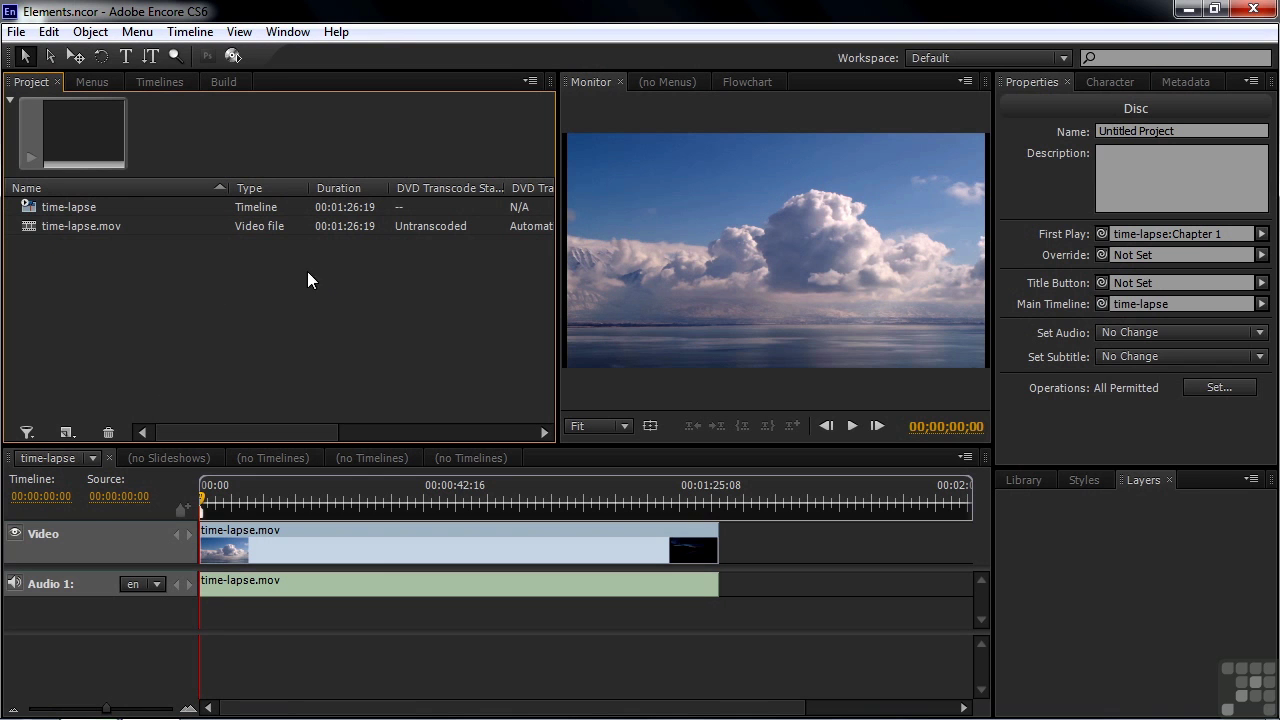
Widen the Project panel's DVD and Blu-ray Transcode columns so their headings are readable
drag(195, 434, 293, 432)
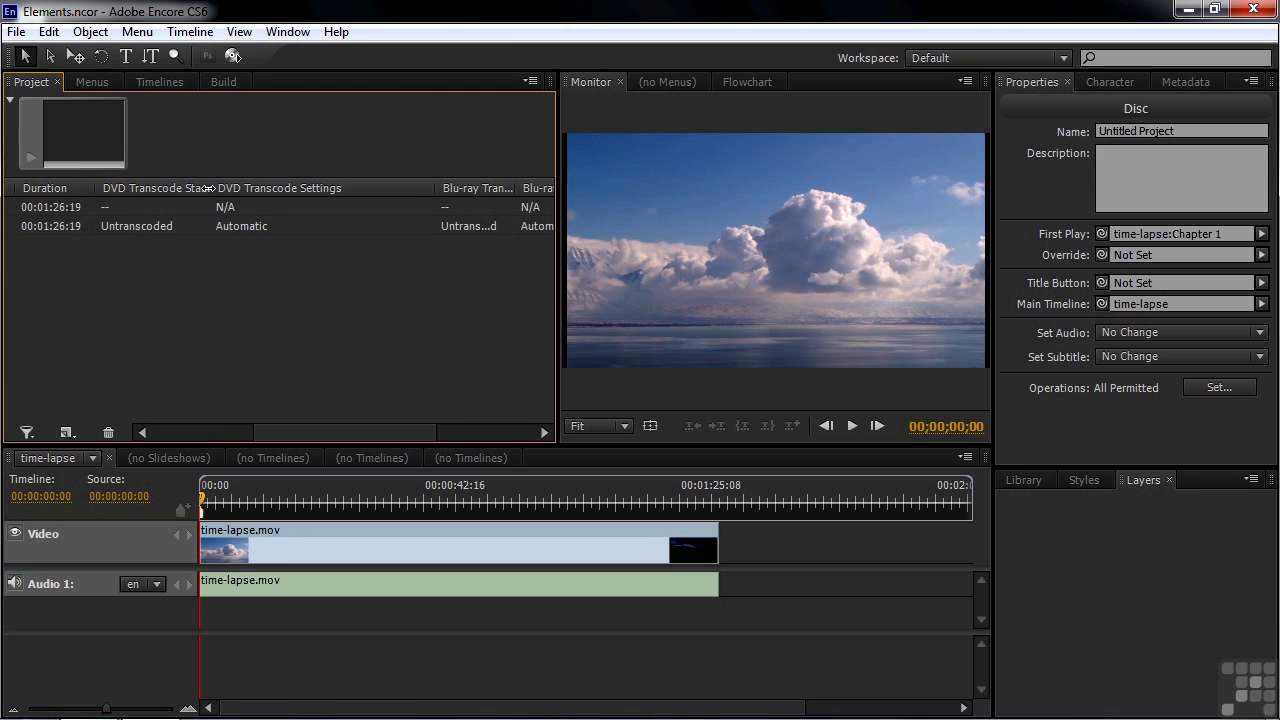
drag(213, 188, 234, 189)
drag(286, 436, 382, 437)
mouse_move(163, 187)
mouse_down()
mouse_move(115, 191)
mouse_move(178, 194)
mouse_up()
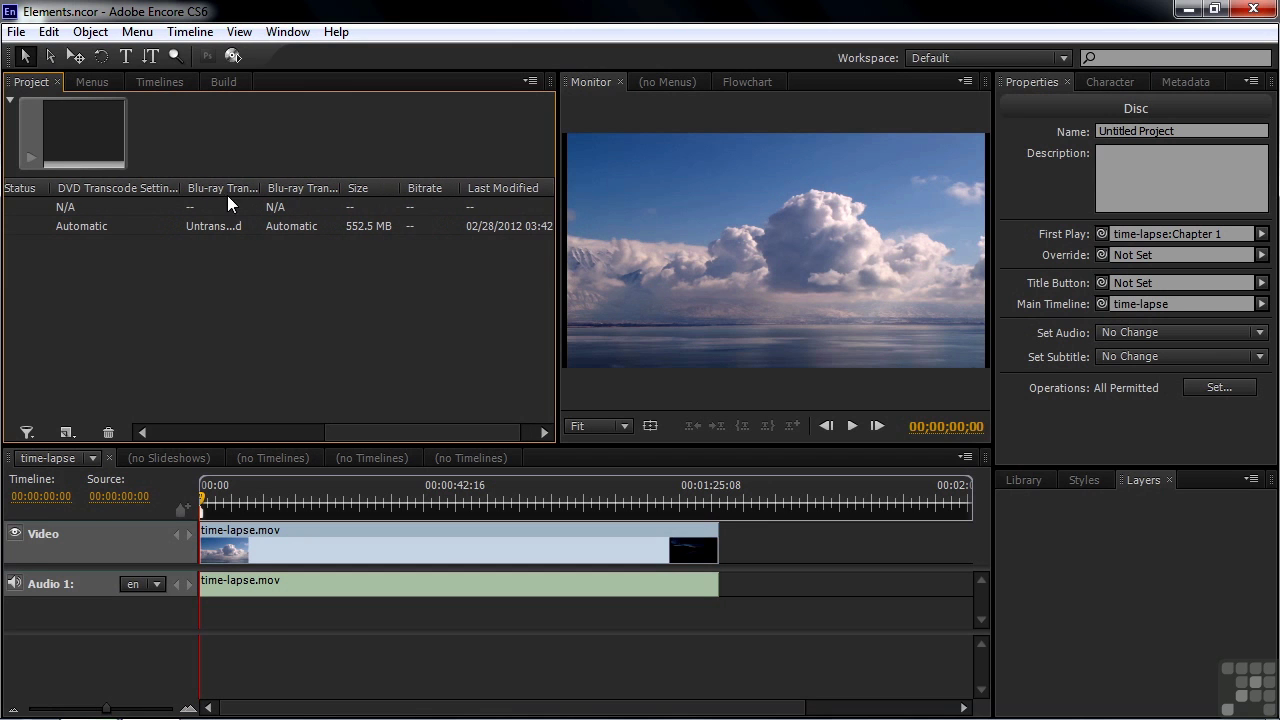
drag(262, 187, 296, 190)
drag(378, 427, 186, 432)
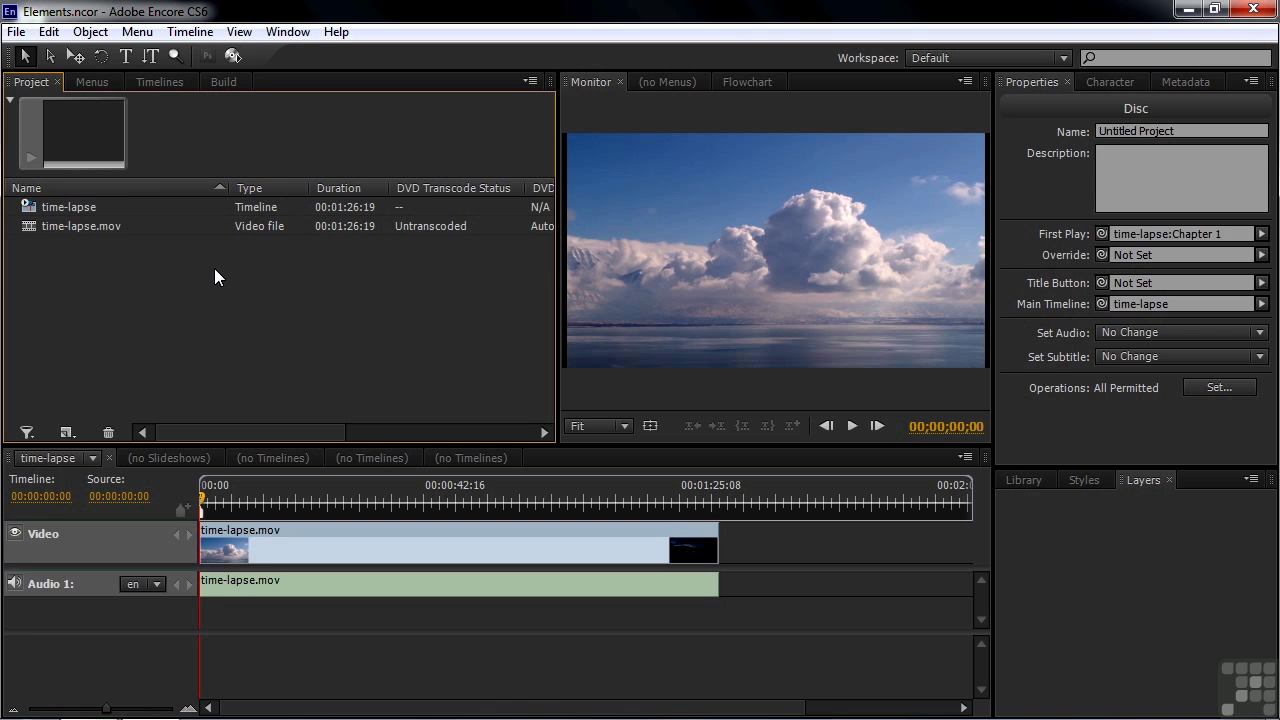
click(17, 32)
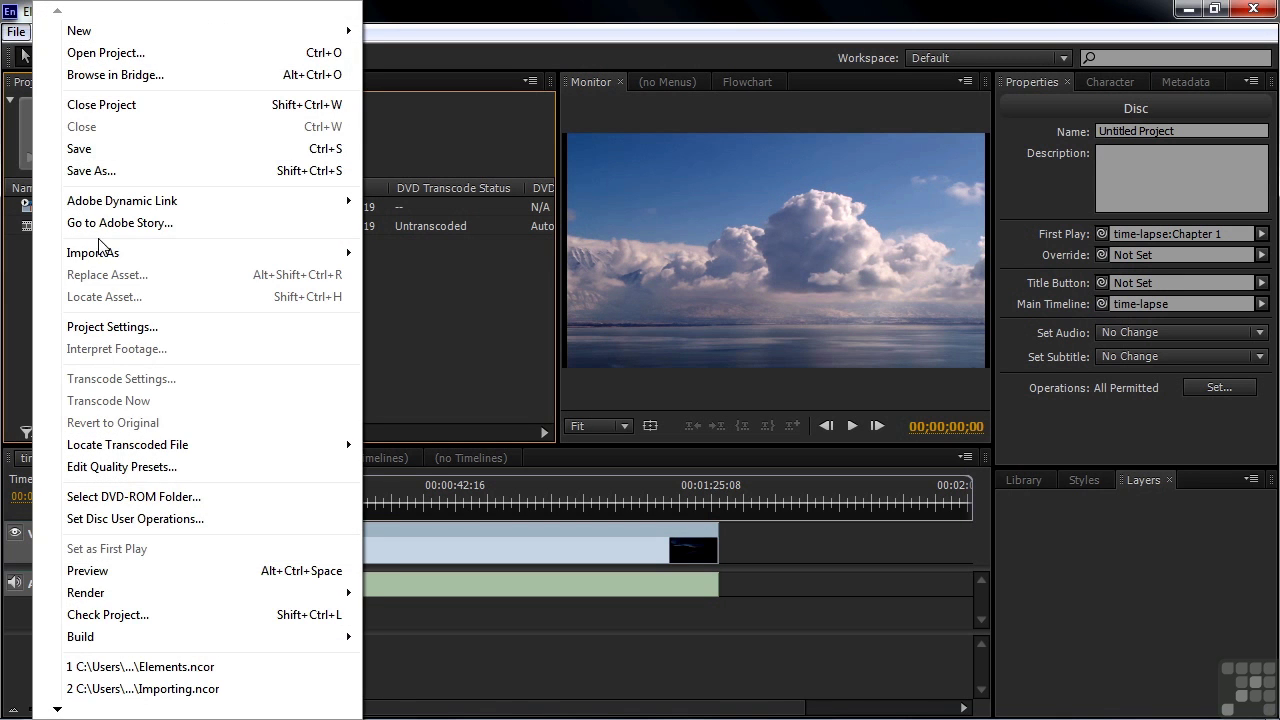
Import wildlife.m2v with wildlife.wav as a new 00:01:25:18 wildlife timeline
mouse_move(106, 252)
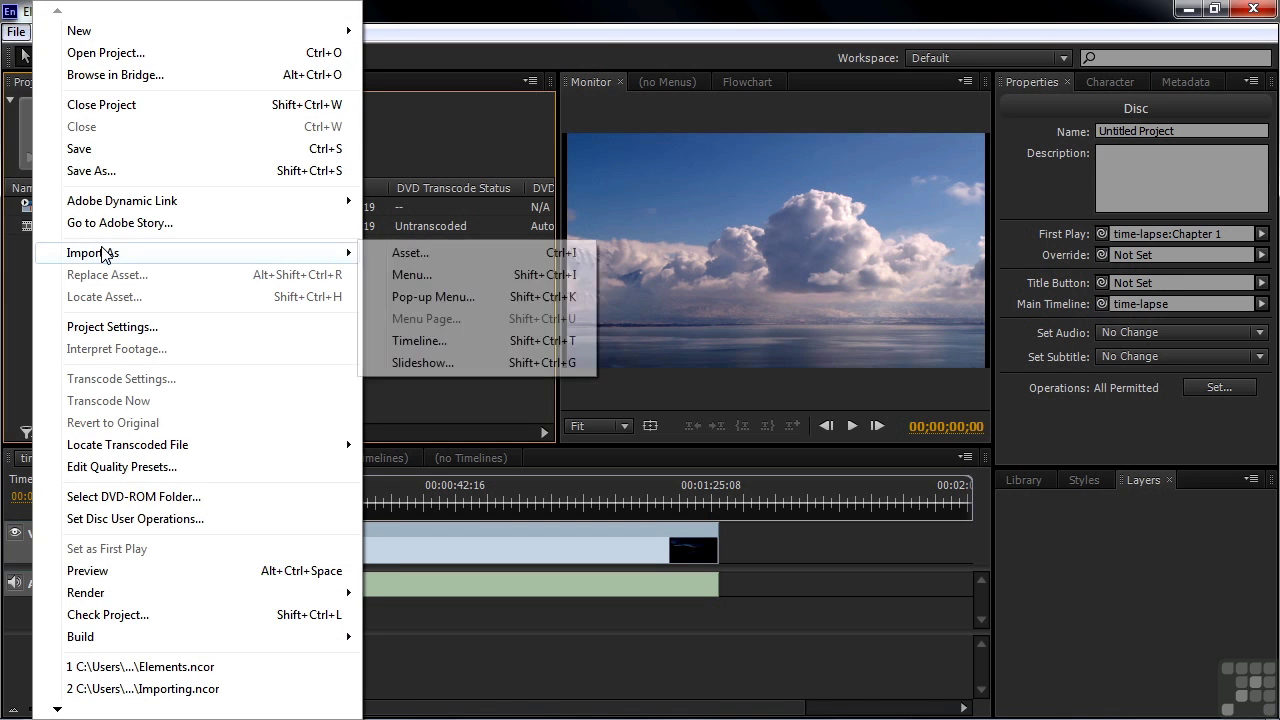
click(440, 341)
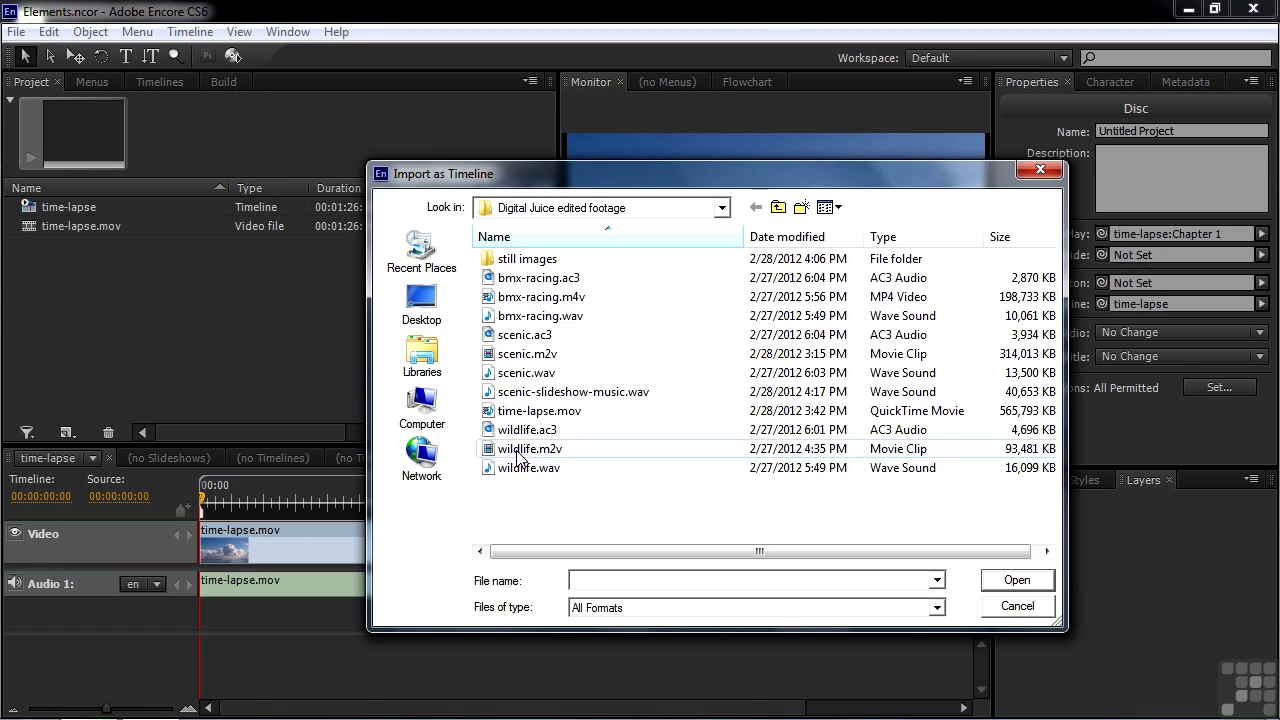
click(514, 458)
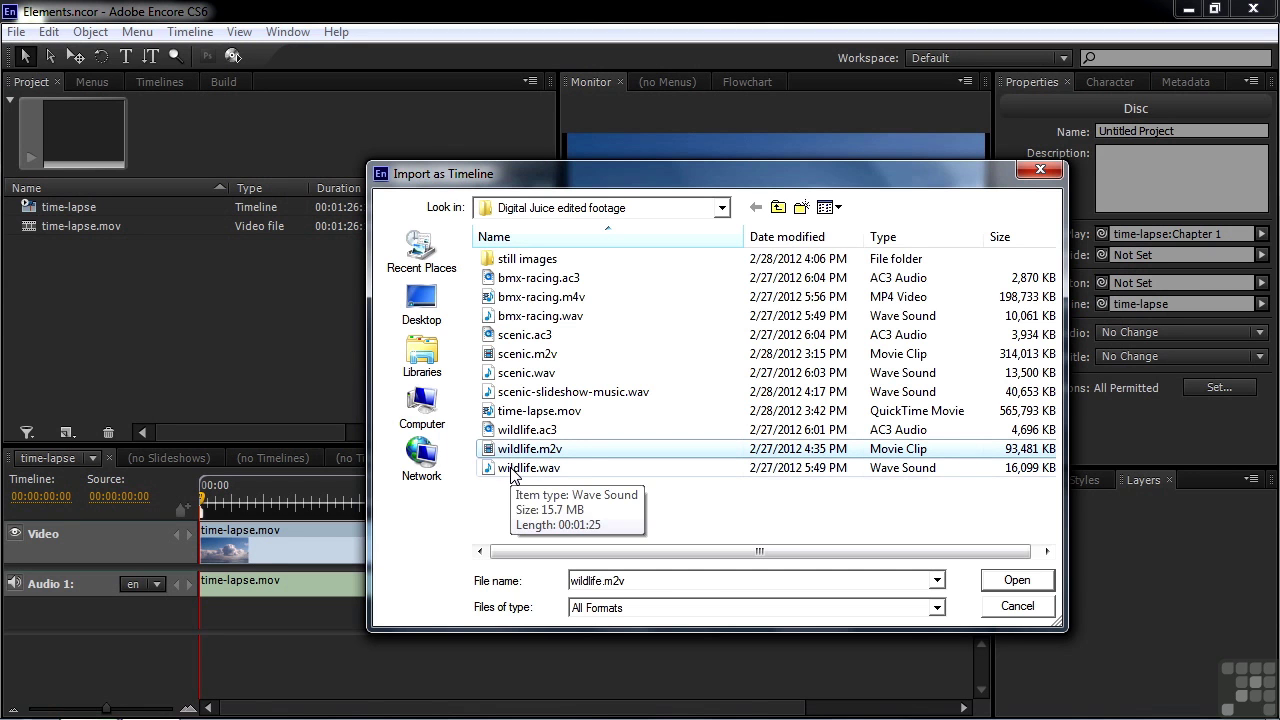
ctrl+click(512, 468)
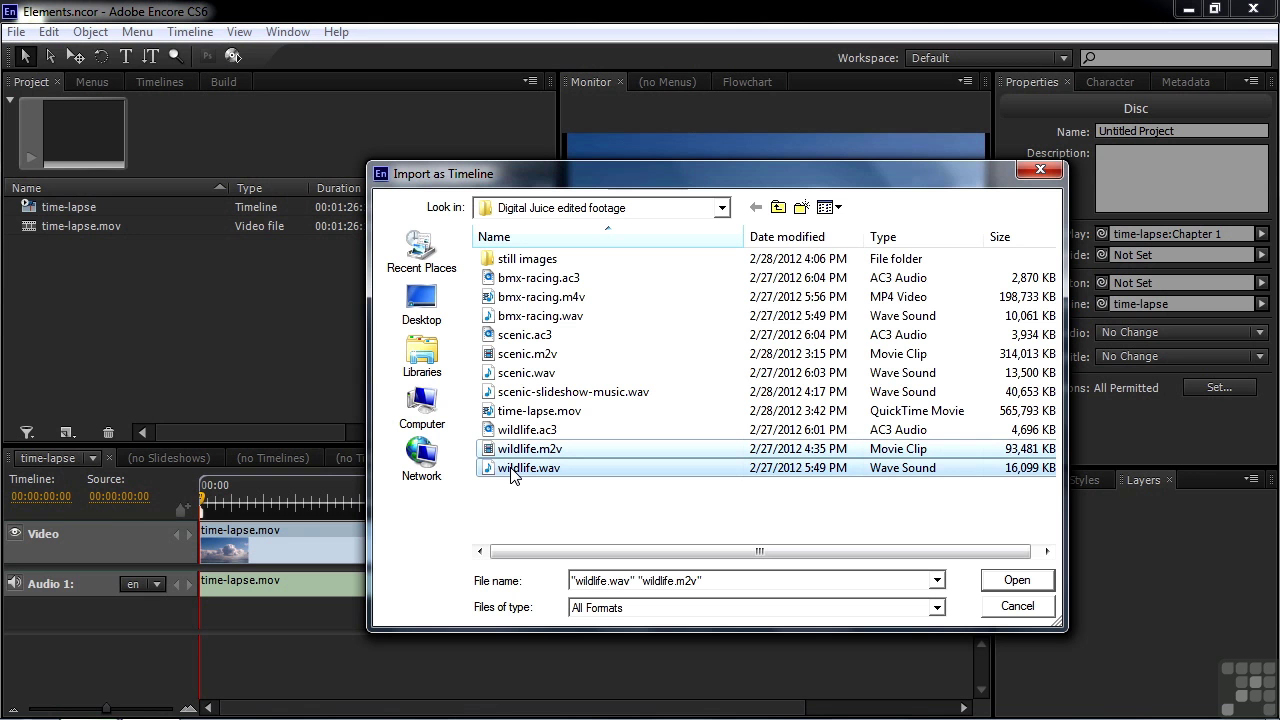
click(1017, 581)
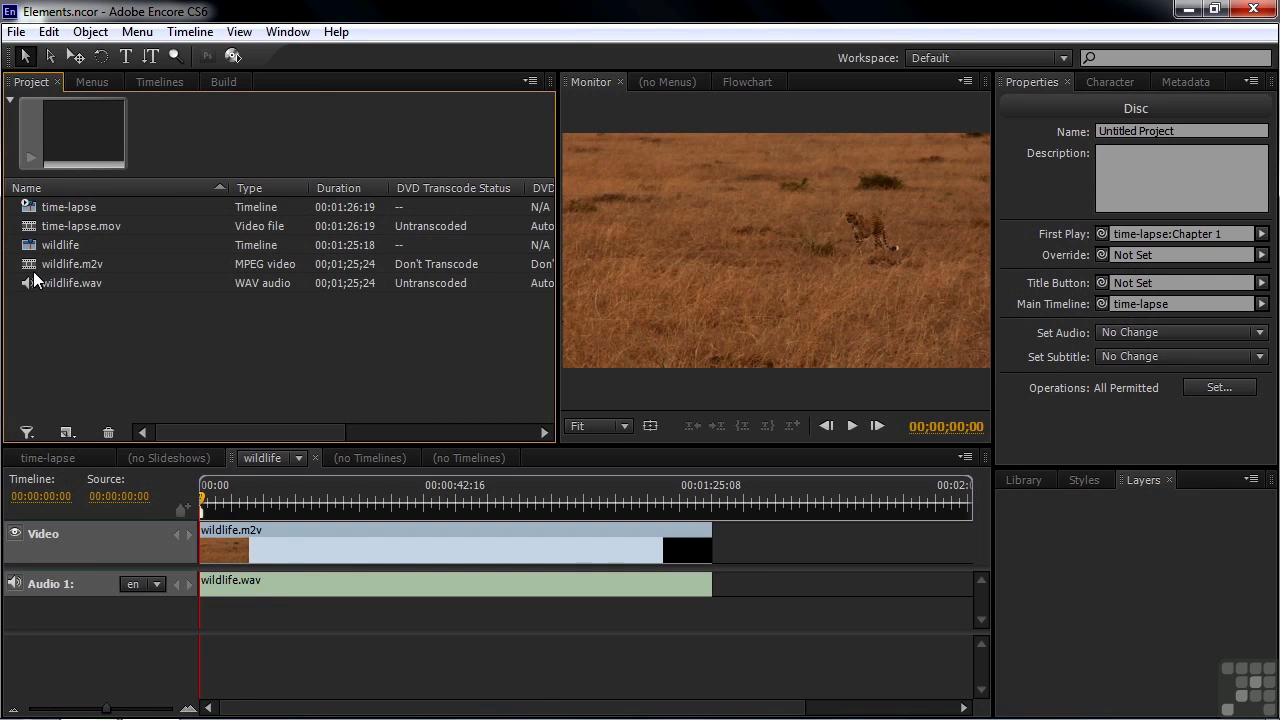
drag(175, 433, 238, 444)
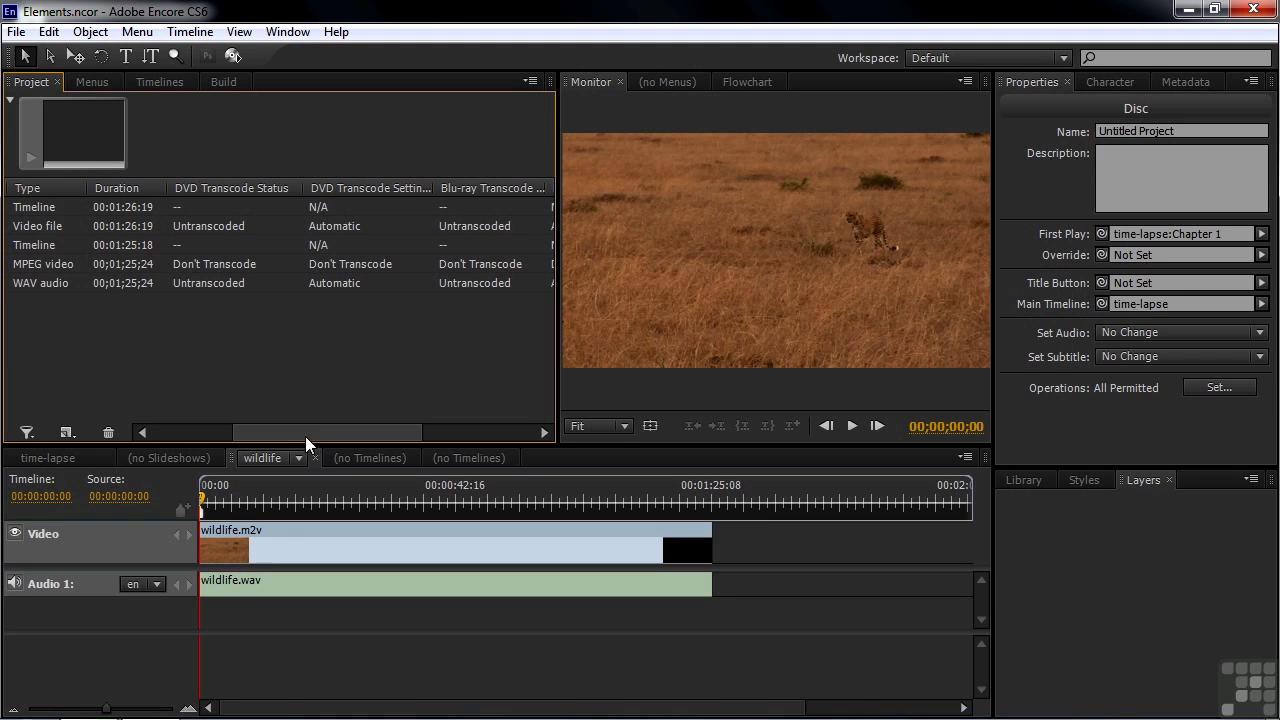
drag(305, 435, 403, 435)
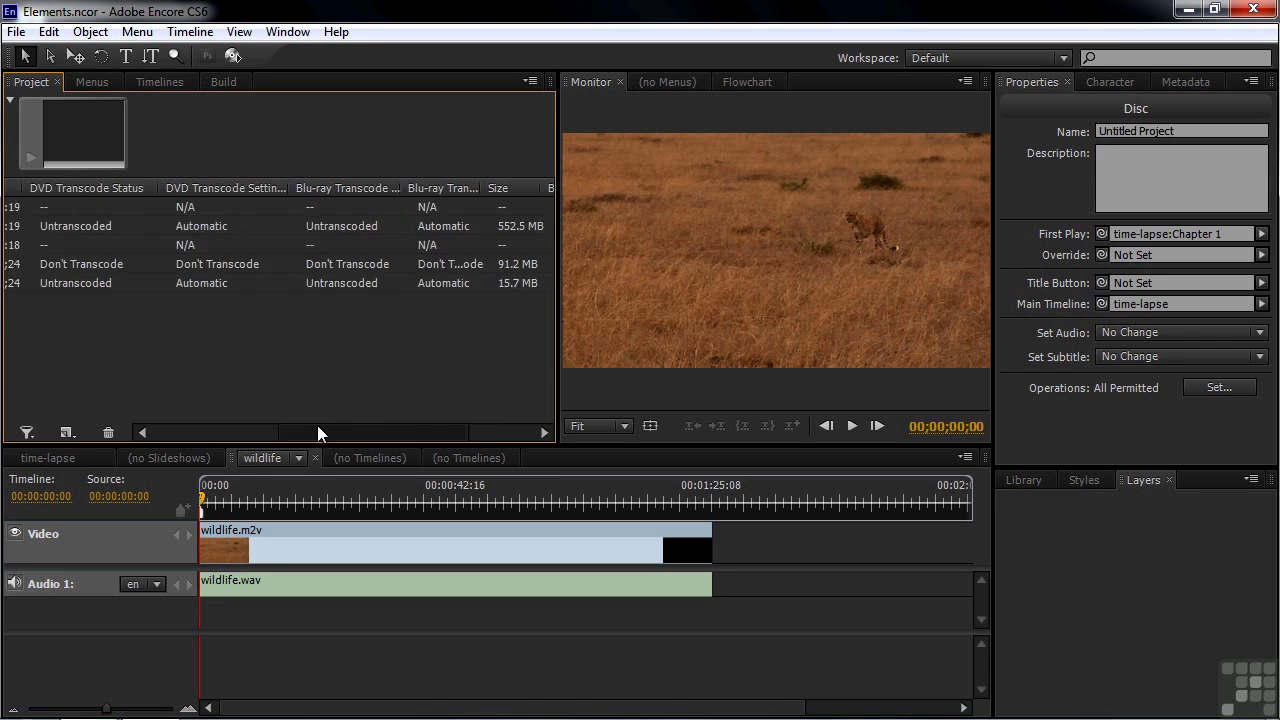
drag(317, 432, 178, 435)
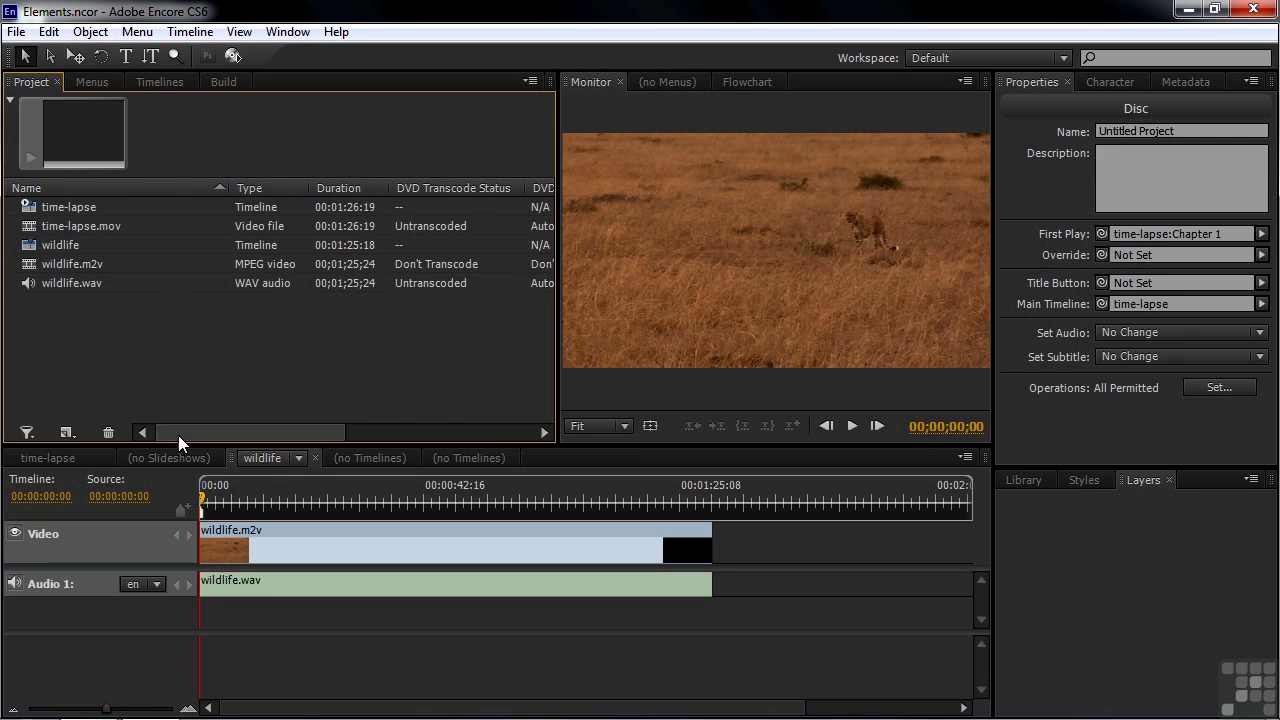
Import scenic.m2v and scenic.ac3 together as a new 00:01:11:21 scenic timeline
right_click(77, 325)
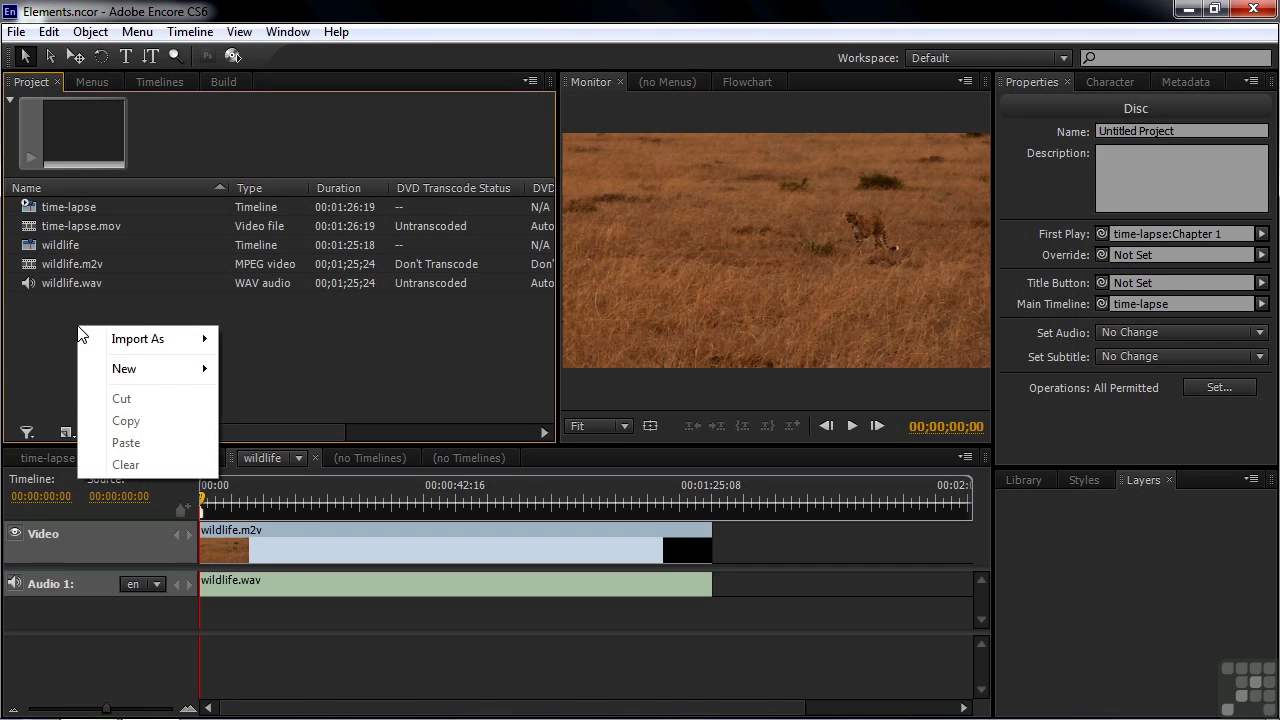
mouse_move(122, 339)
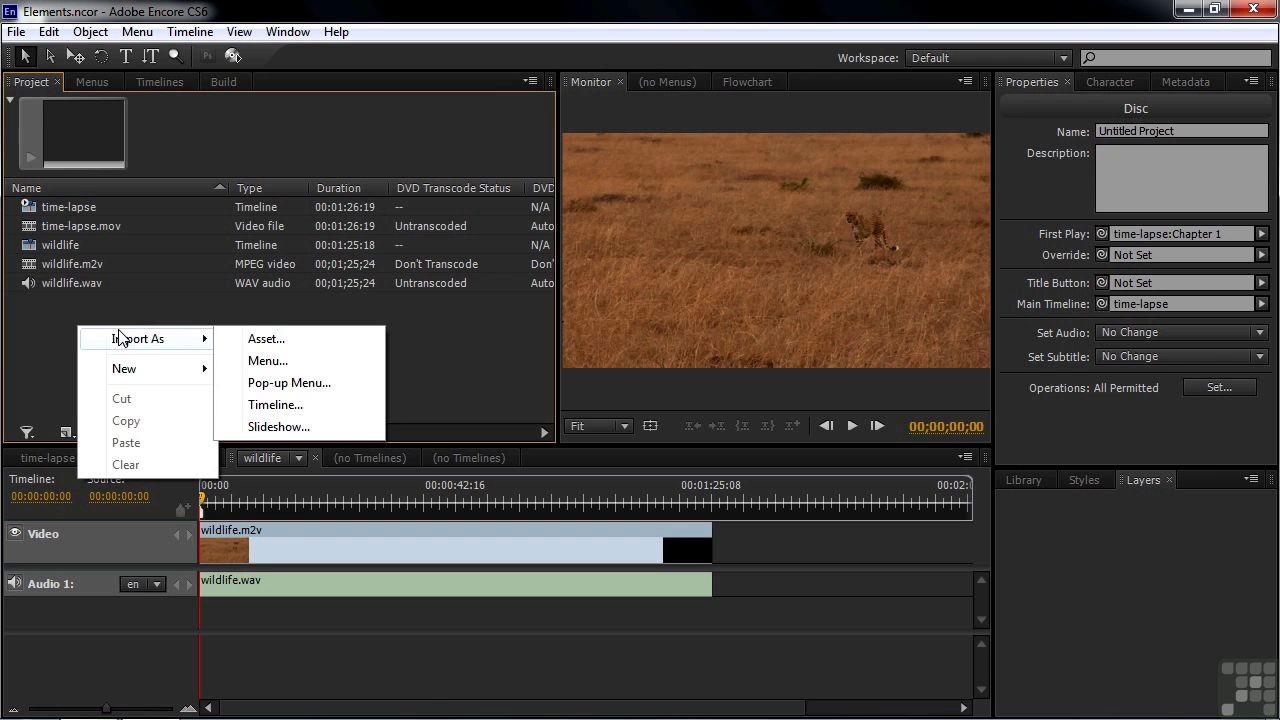
click(268, 405)
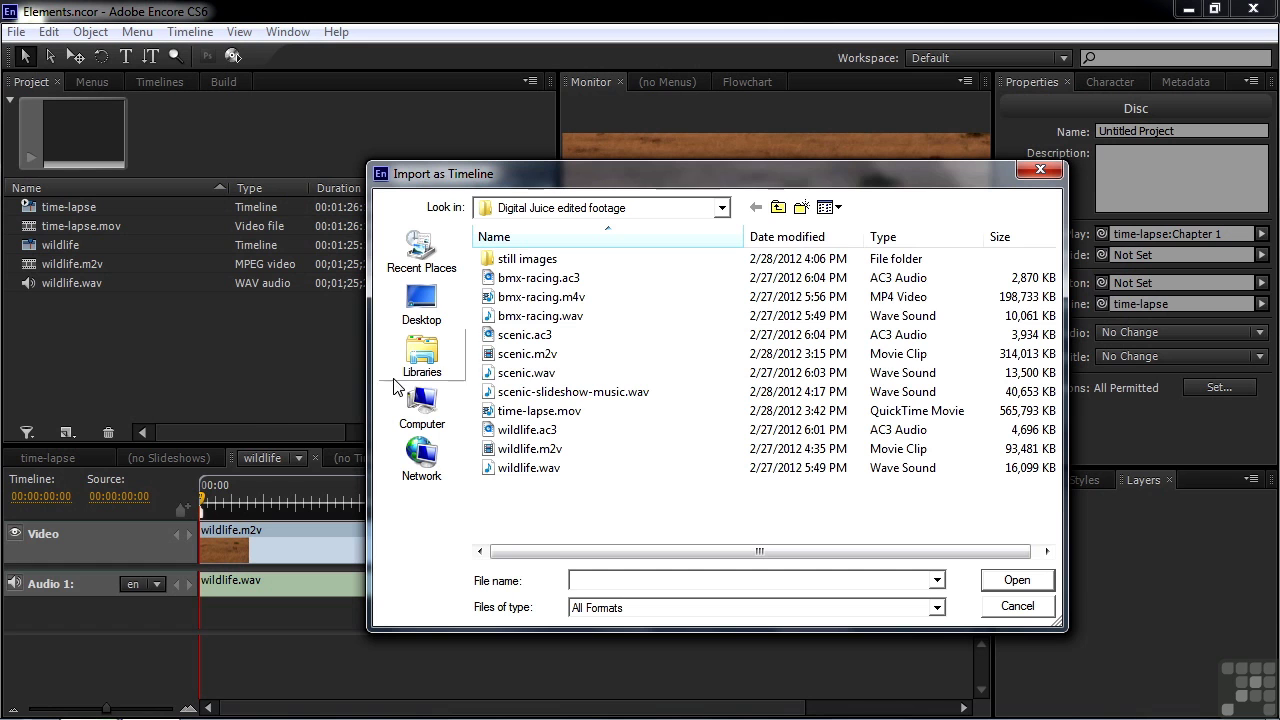
click(520, 360)
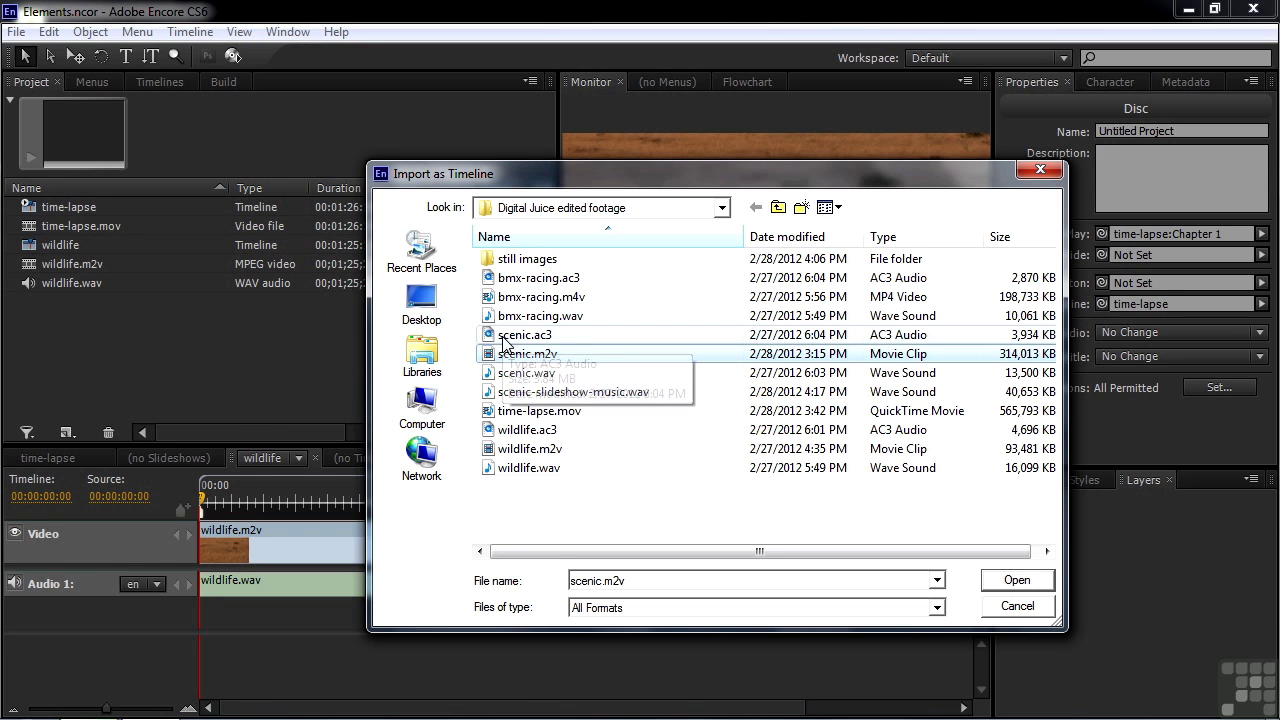
ctrl+click(520, 336)
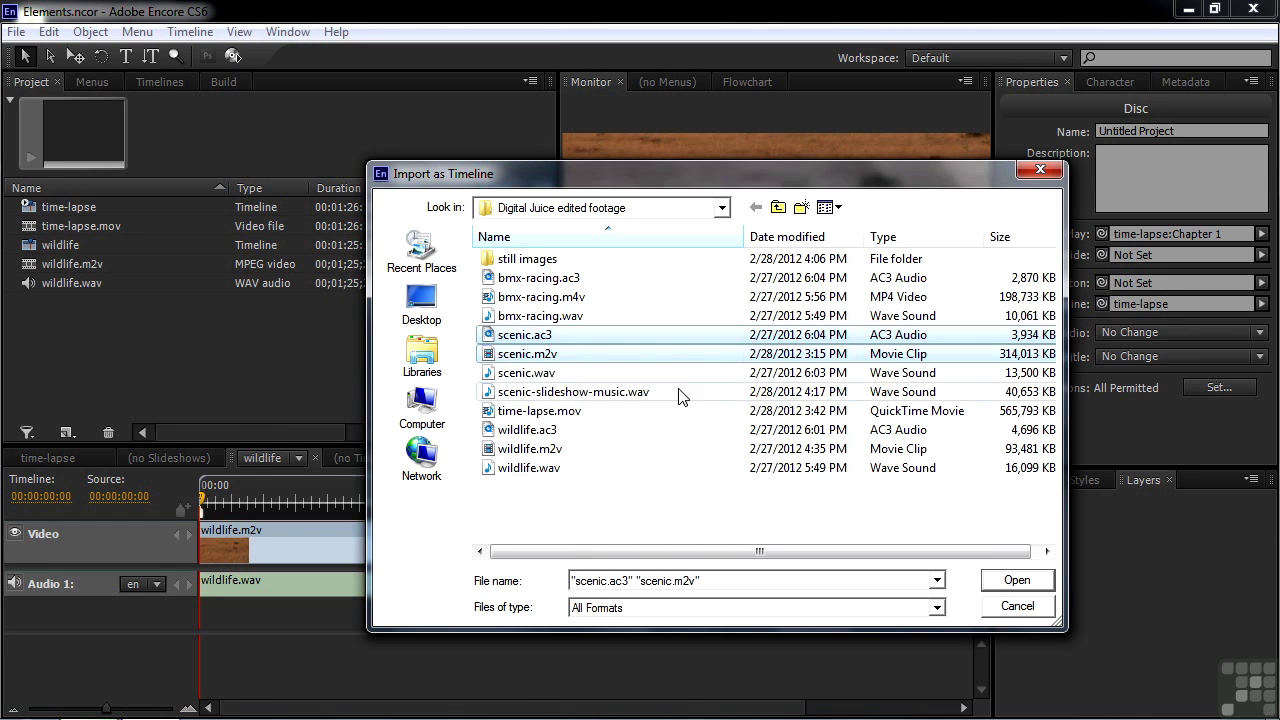
click(1016, 581)
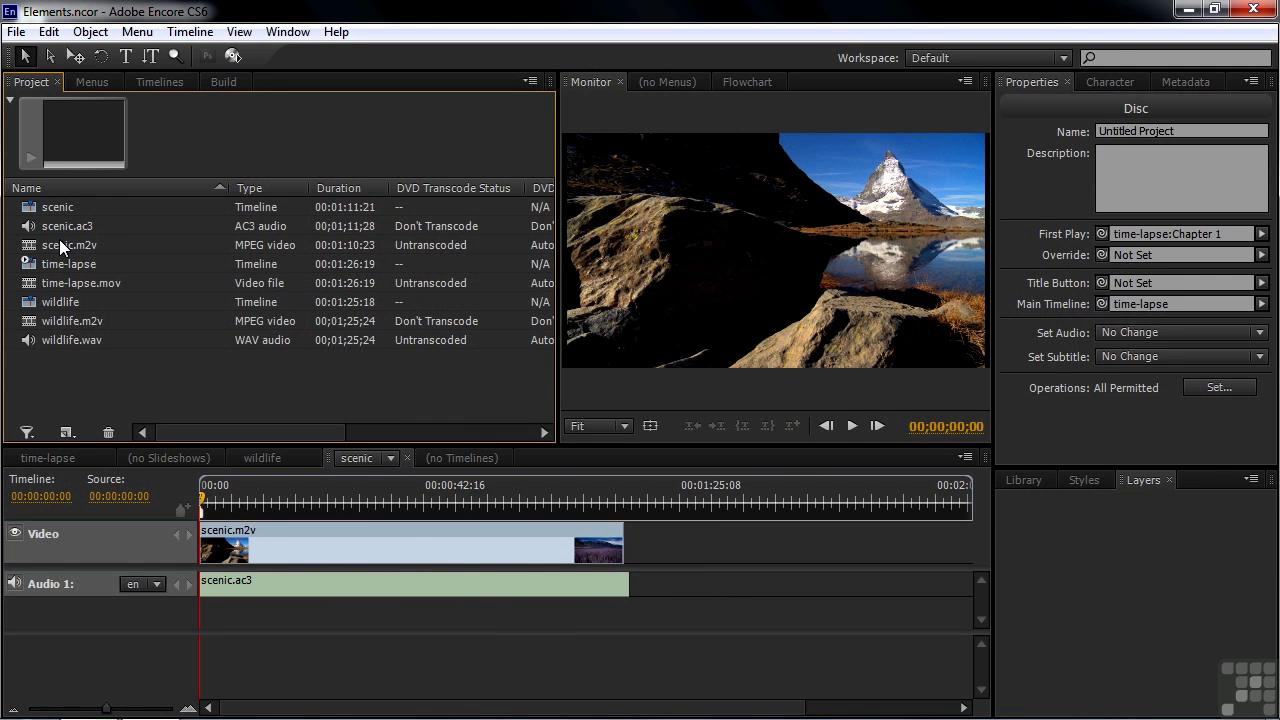
drag(177, 430, 196, 432)
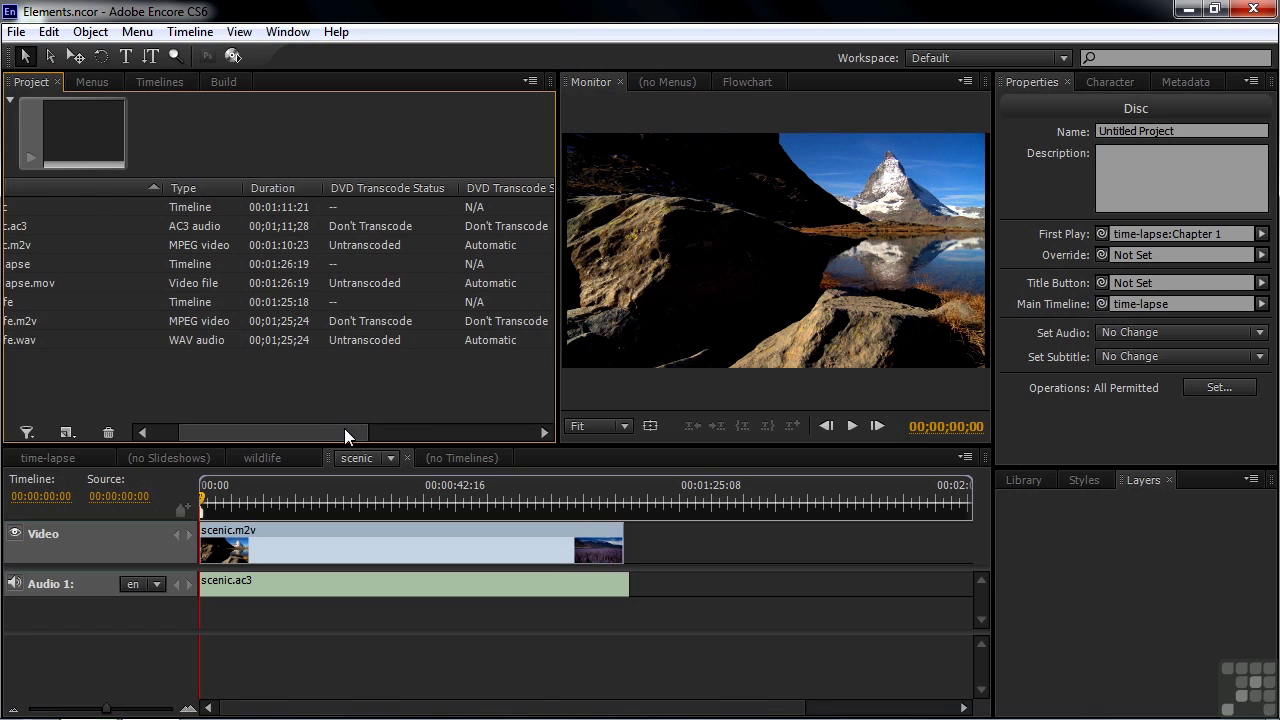
drag(344, 430, 501, 443)
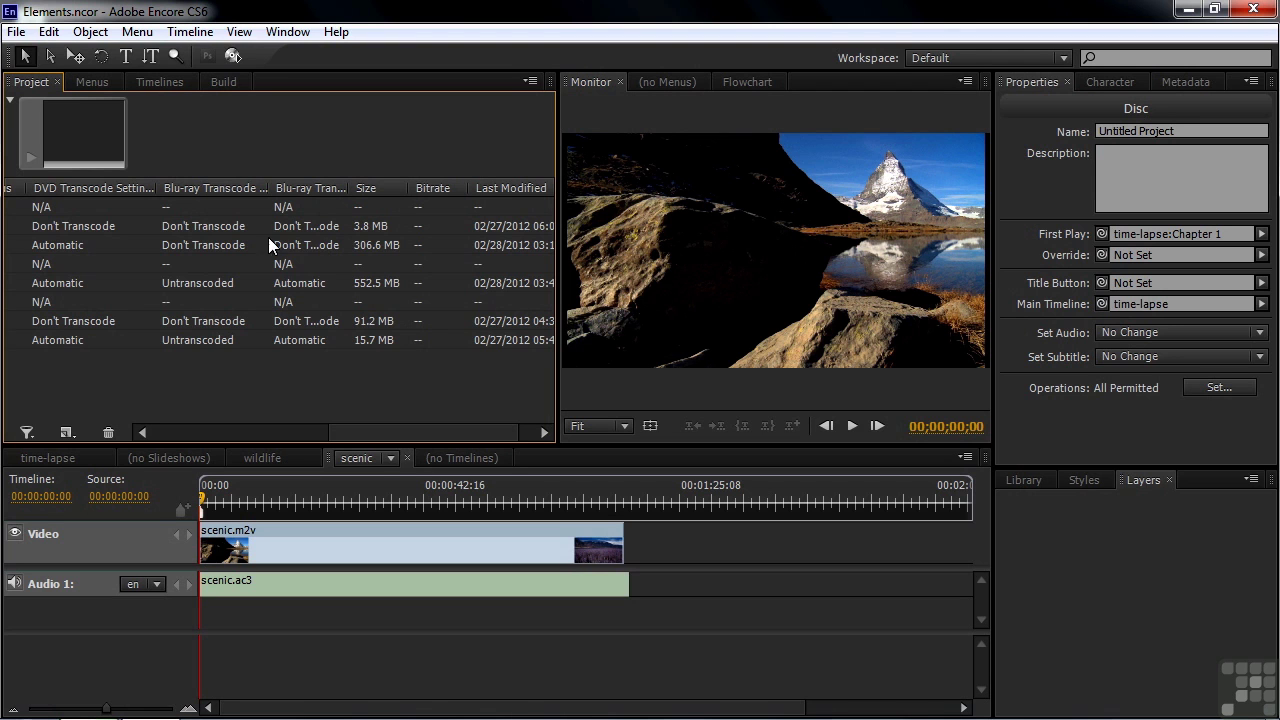
drag(374, 432, 79, 230)
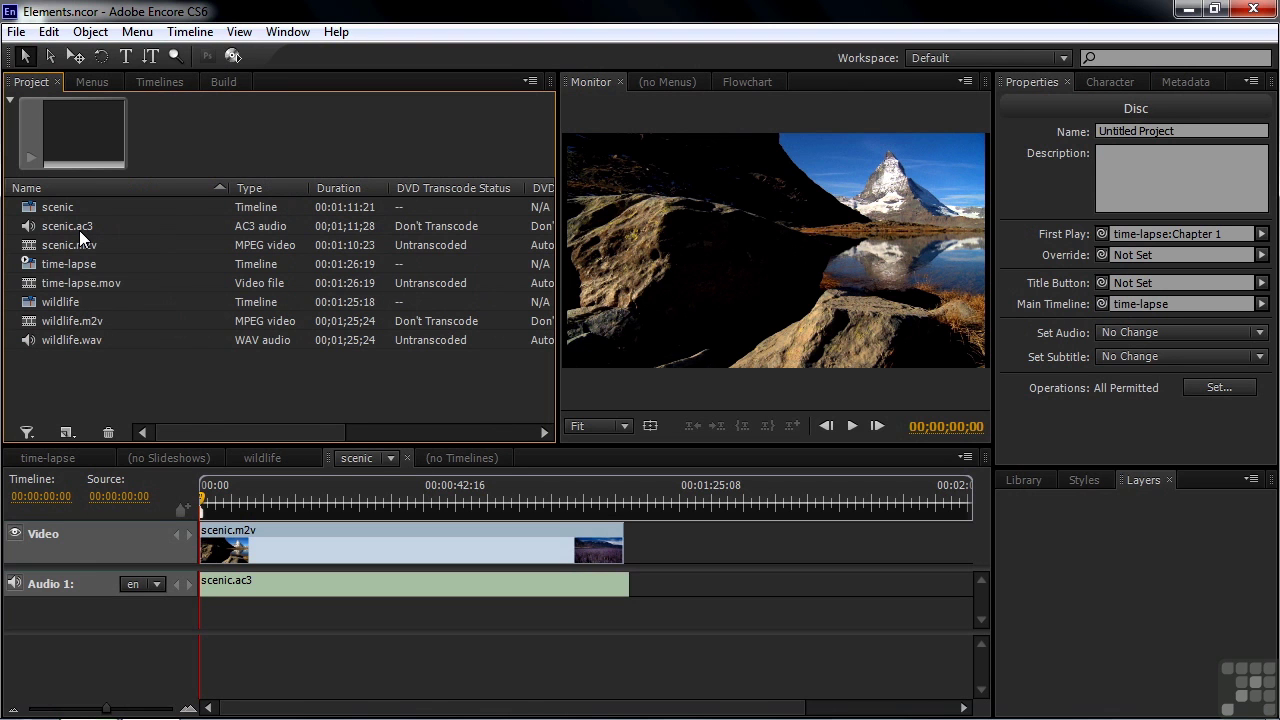
mouse_move(184, 433)
mouse_down()
mouse_move(327, 448)
mouse_move(174, 449)
mouse_up()
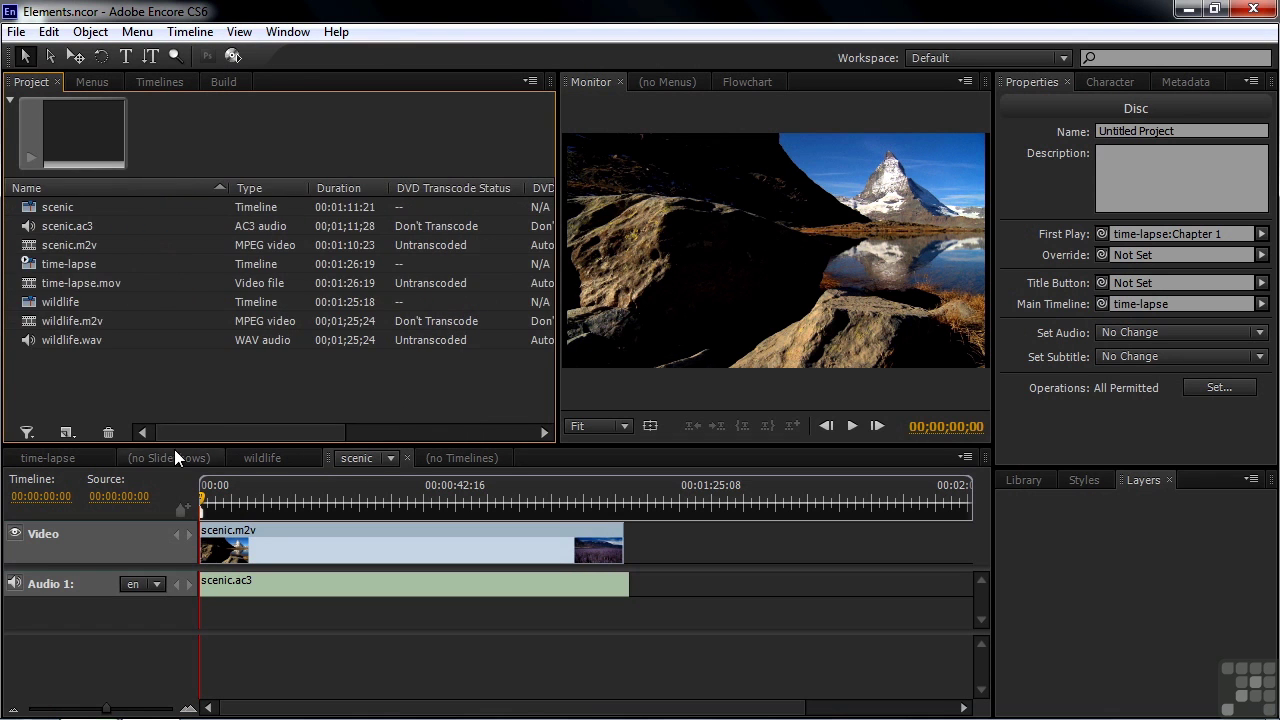
Import avchd-1.MTS from the AVCHD clips folder as a new avchd-1 timeline
right_click(106, 373)
mouse_move(155, 395)
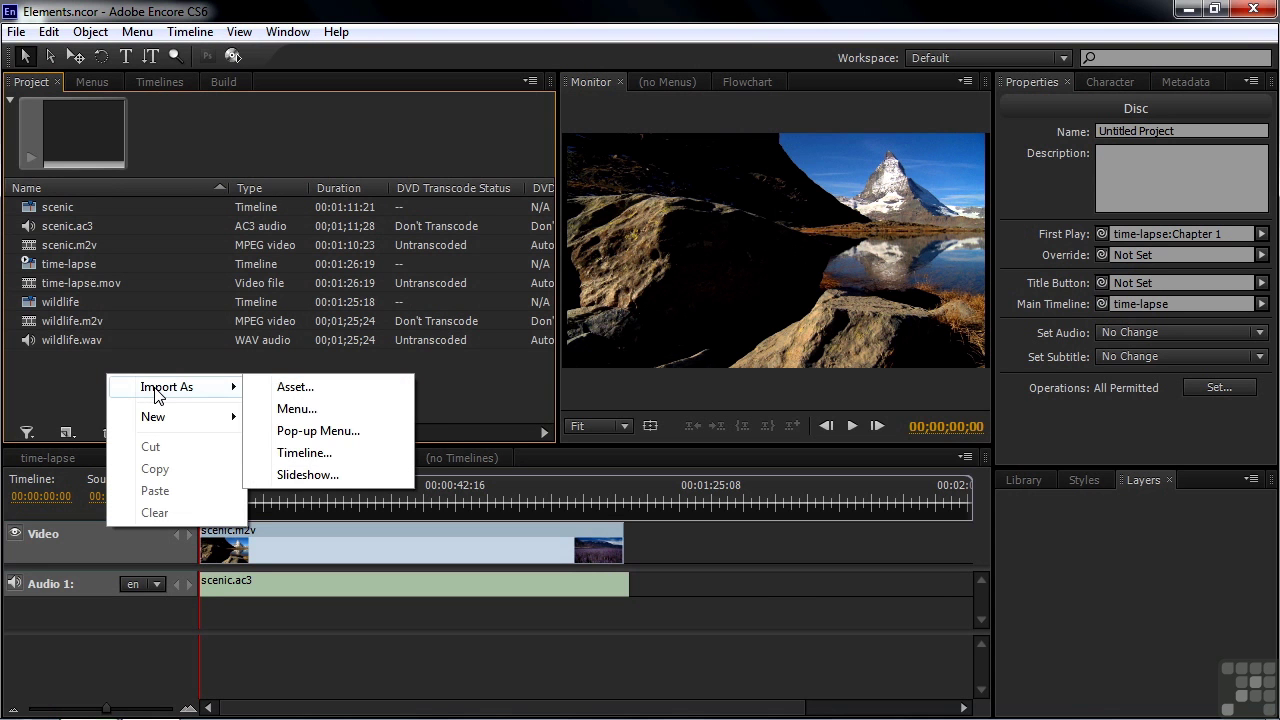
click(292, 452)
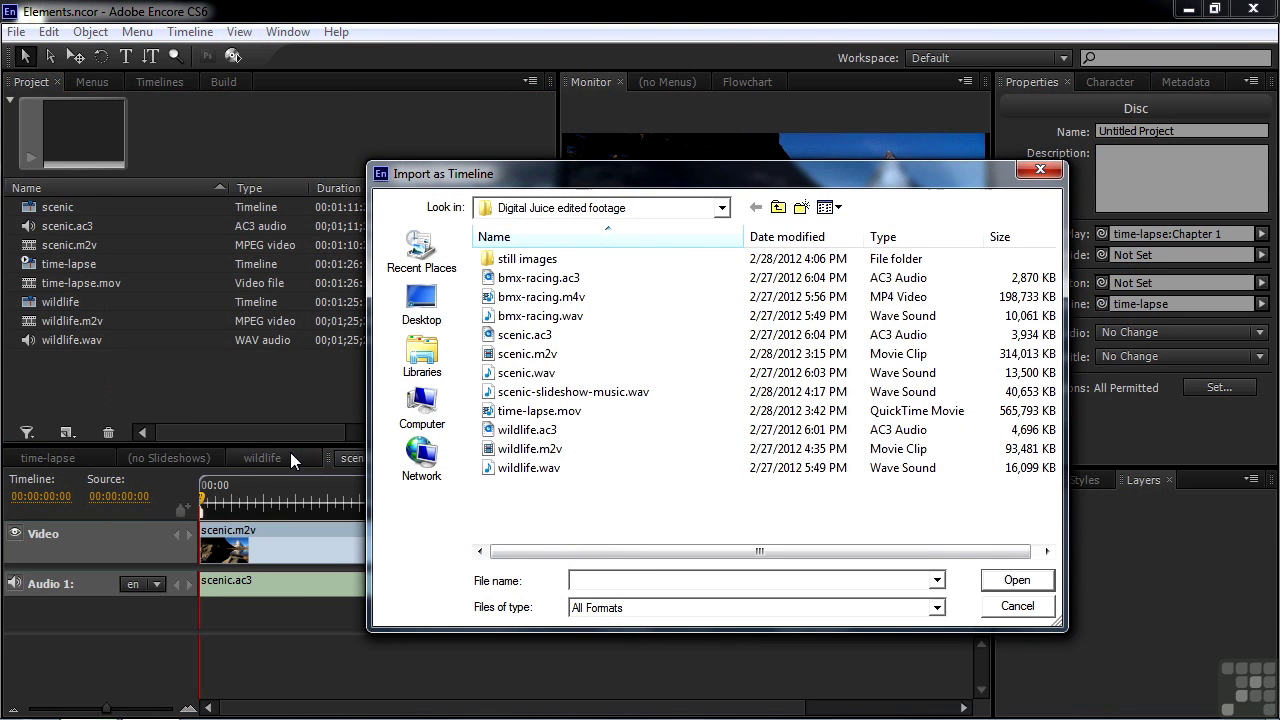
click(778, 207)
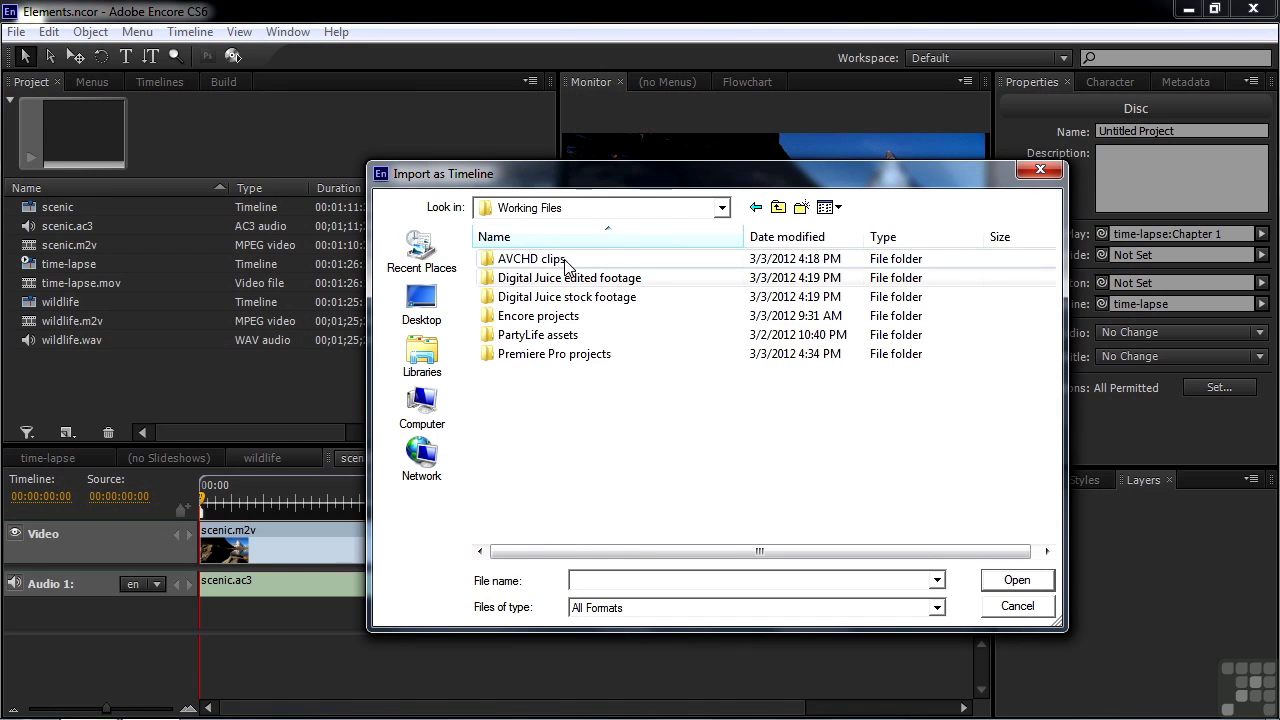
double_click(503, 262)
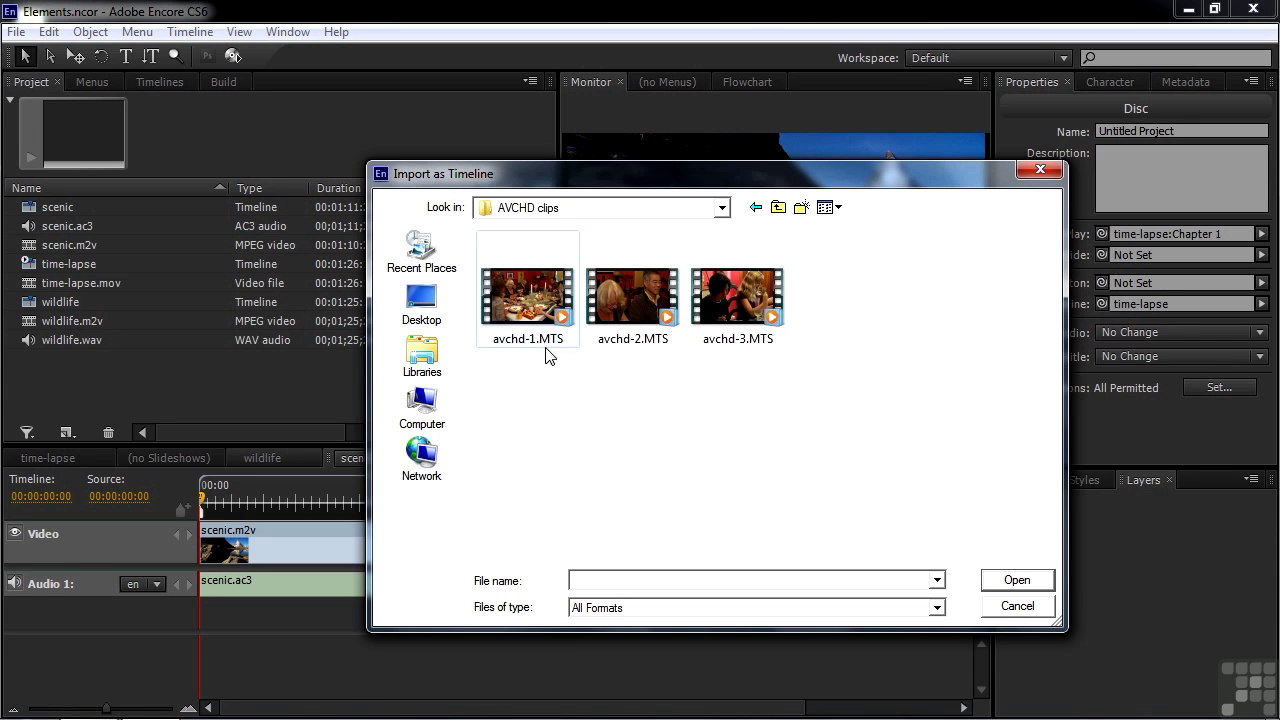
click(536, 312)
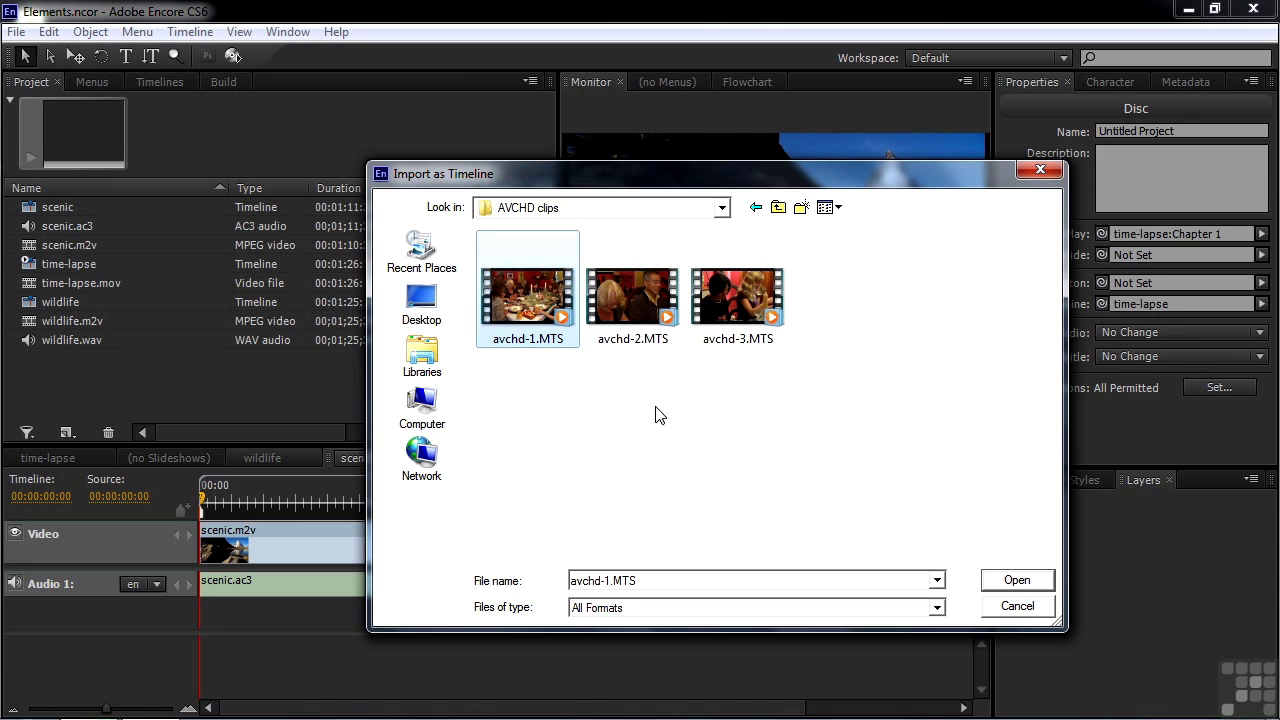
click(1016, 580)
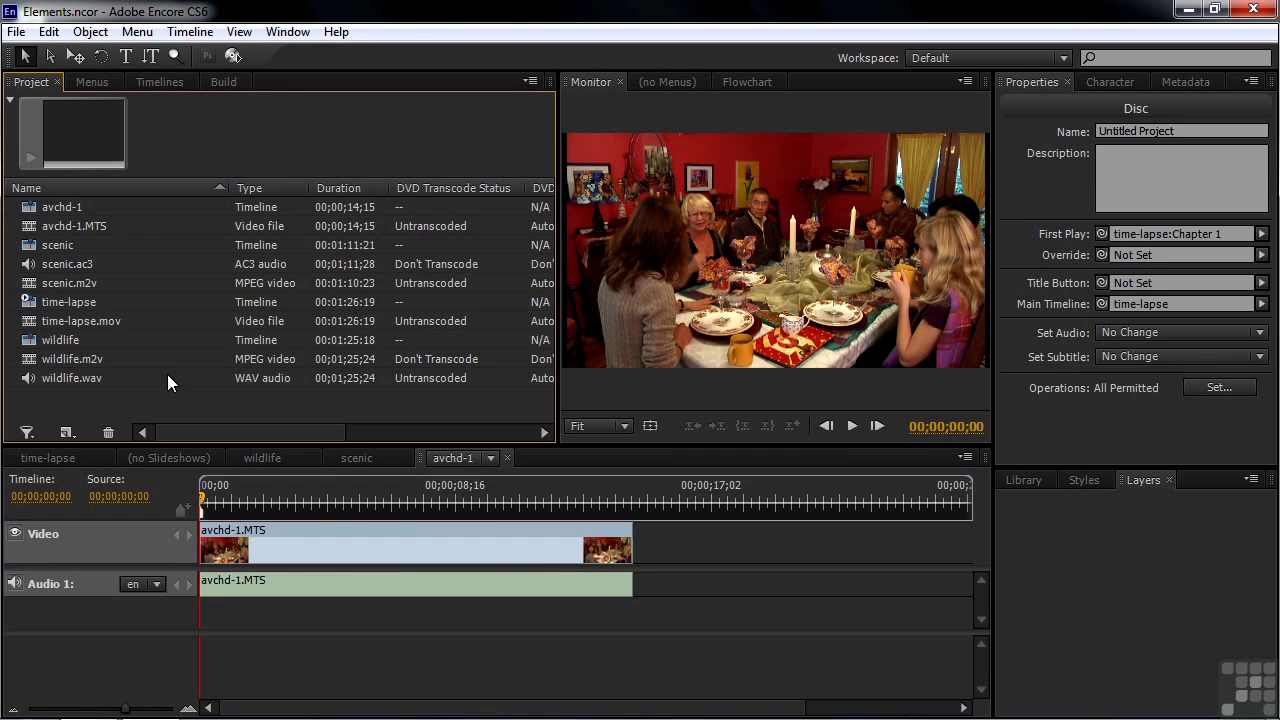
Scroll the Project panel columns back and forth, then bring up Import as Asset on AVCHD clips
drag(182, 431, 365, 443)
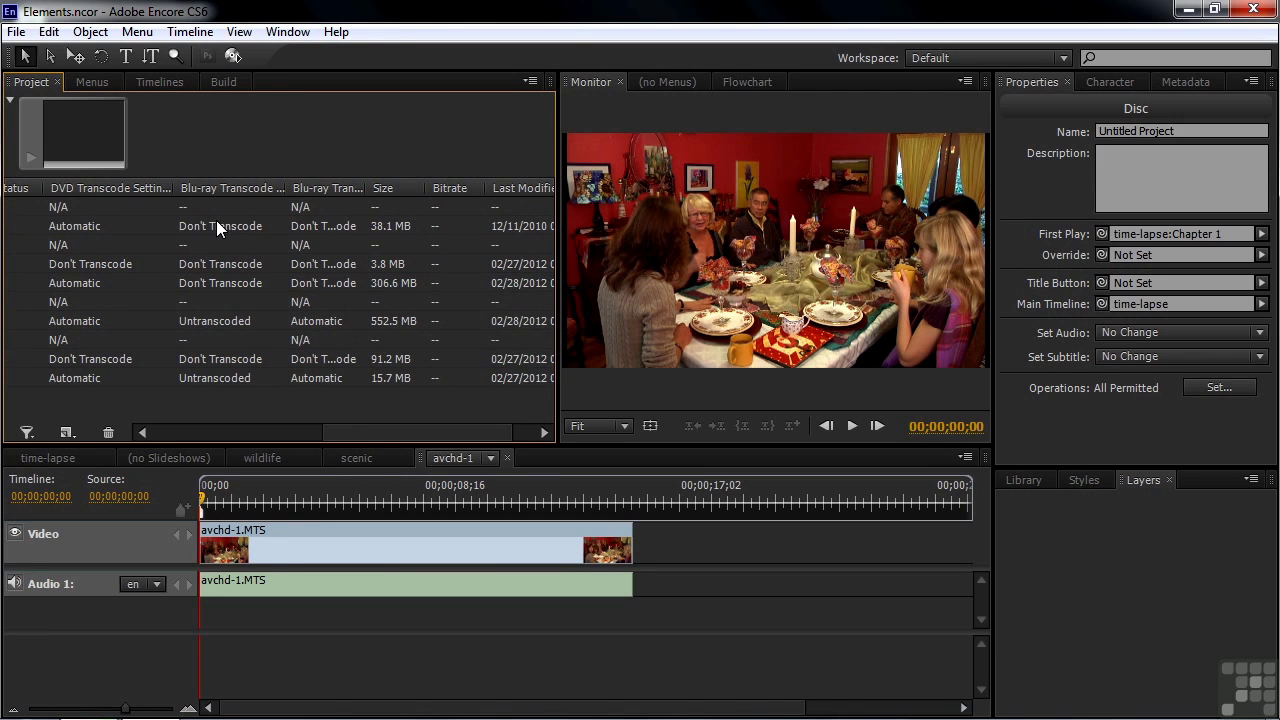
drag(356, 429, 141, 434)
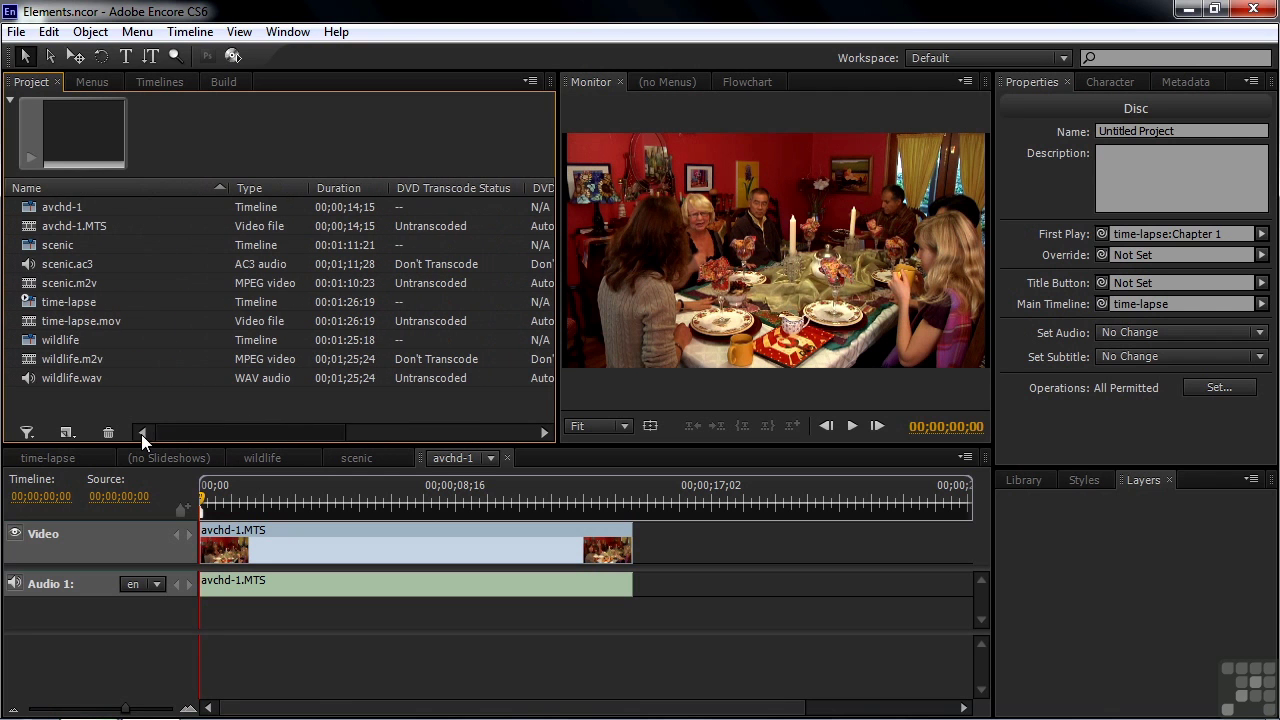
double_click(35, 399)
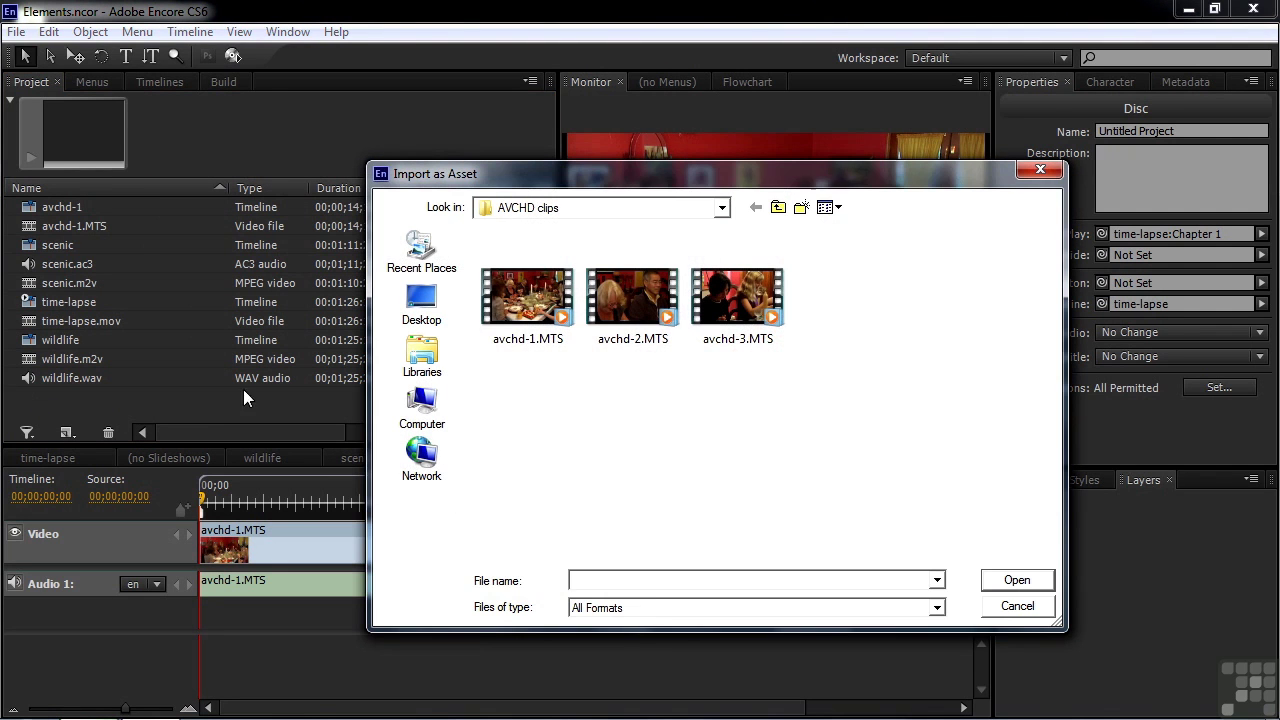
Import avchd-2.MTS and avchd-3.MTS as project assets
click(651, 292)
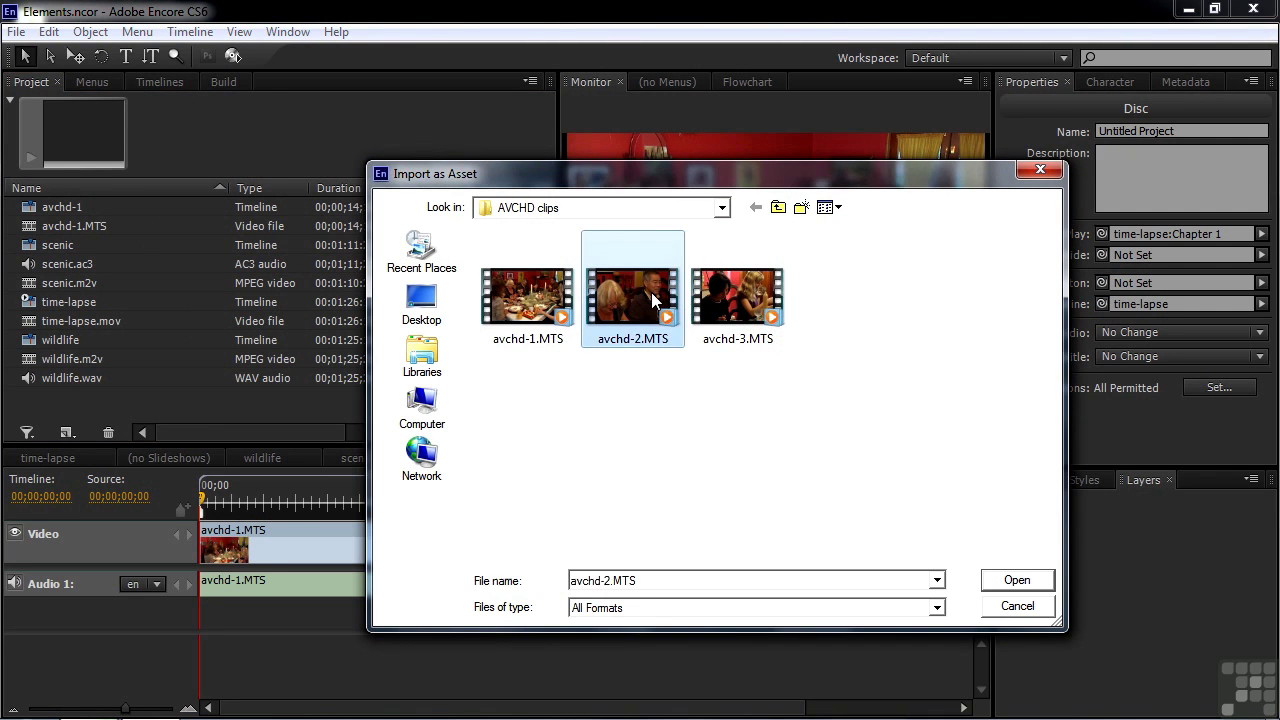
ctrl+click(755, 293)
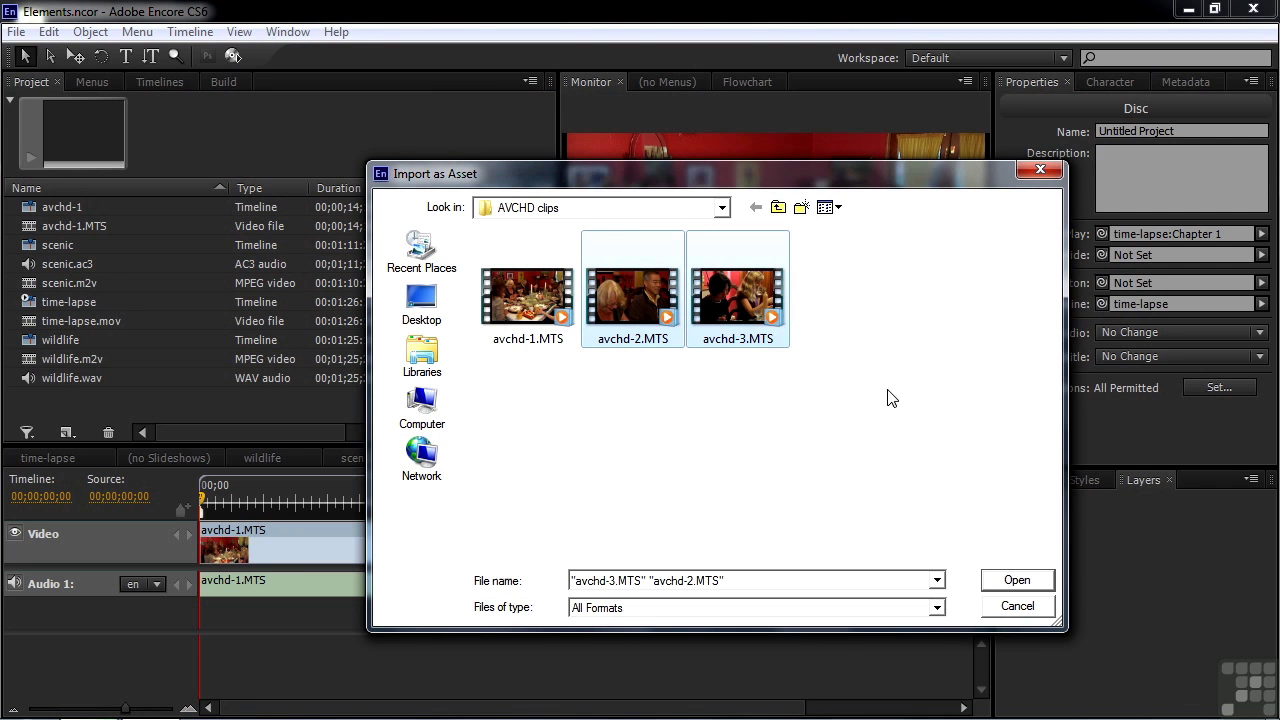
click(1016, 580)
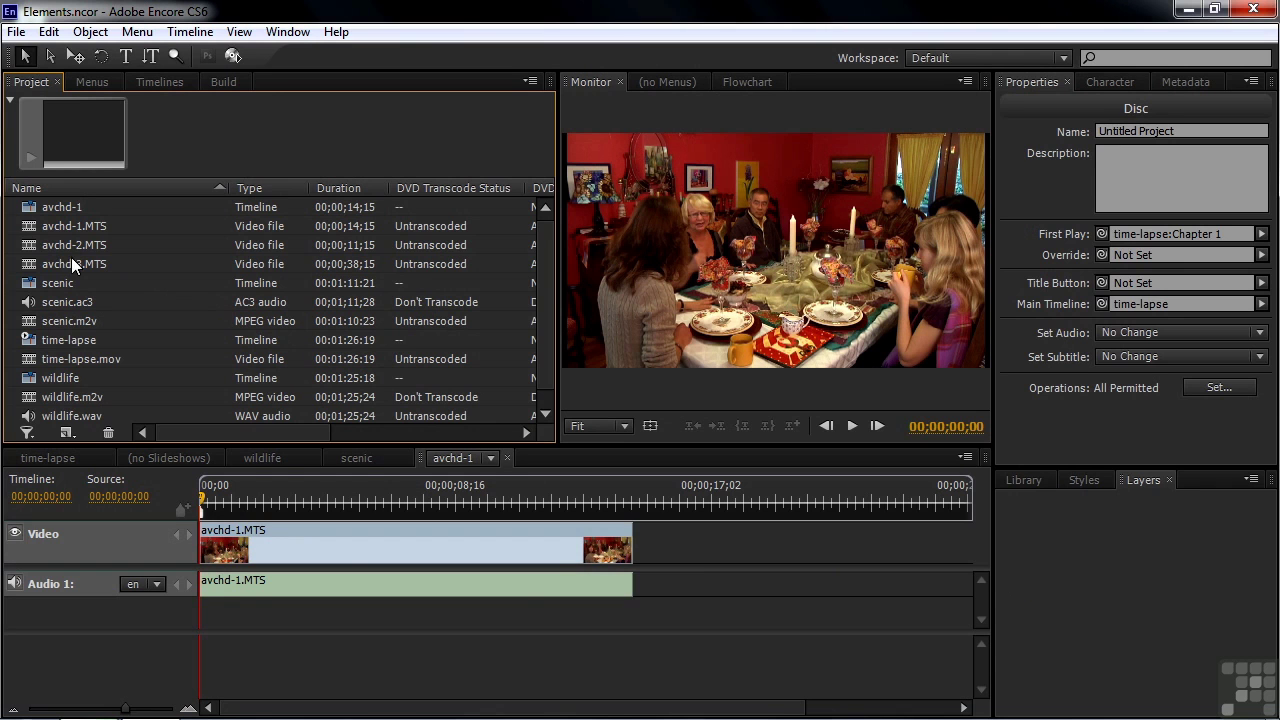
Place avchd-2 and avchd-3 after avchd-1 on the timeline, totalling 00;01;04;17
drag(28, 249, 661, 545)
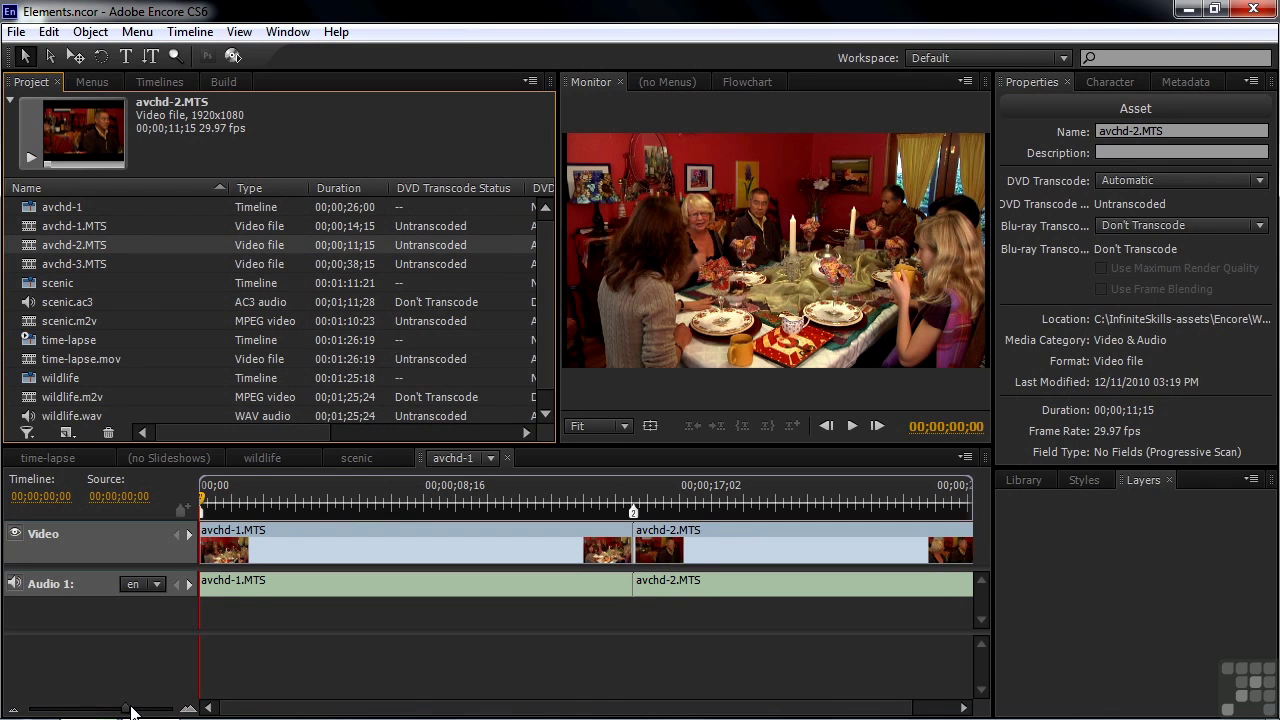
drag(122, 711, 97, 712)
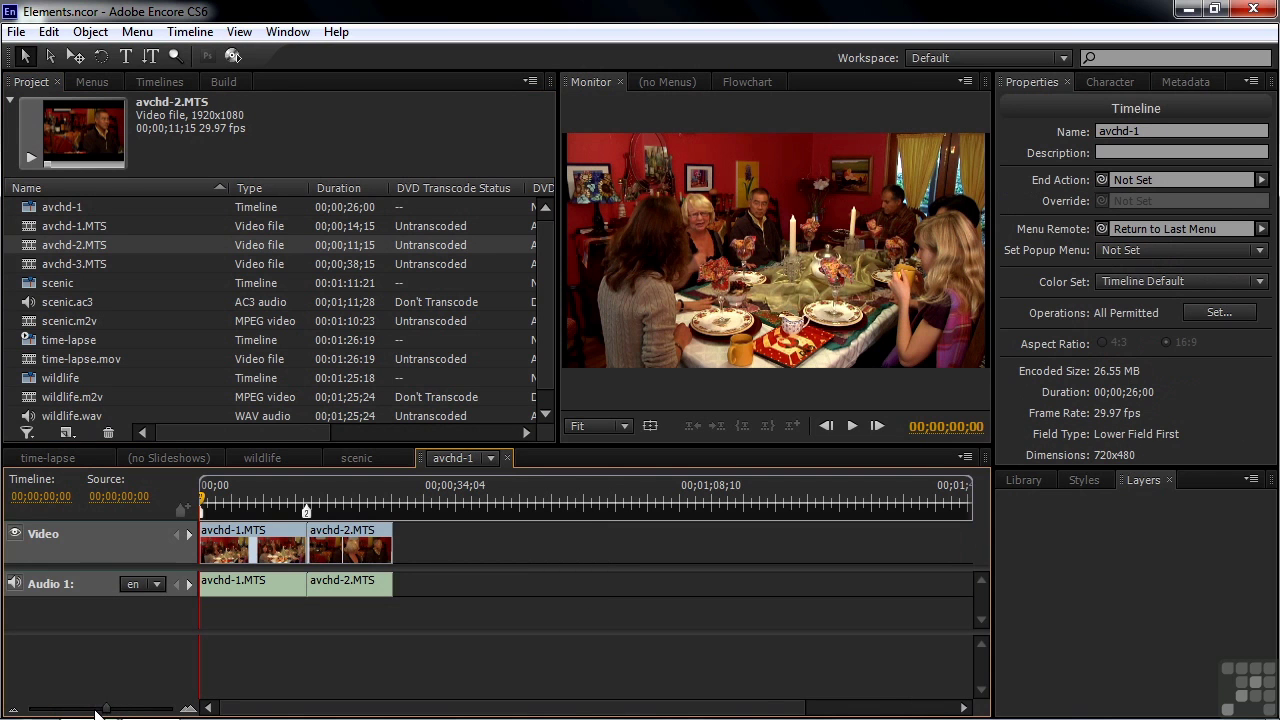
drag(30, 264, 426, 584)
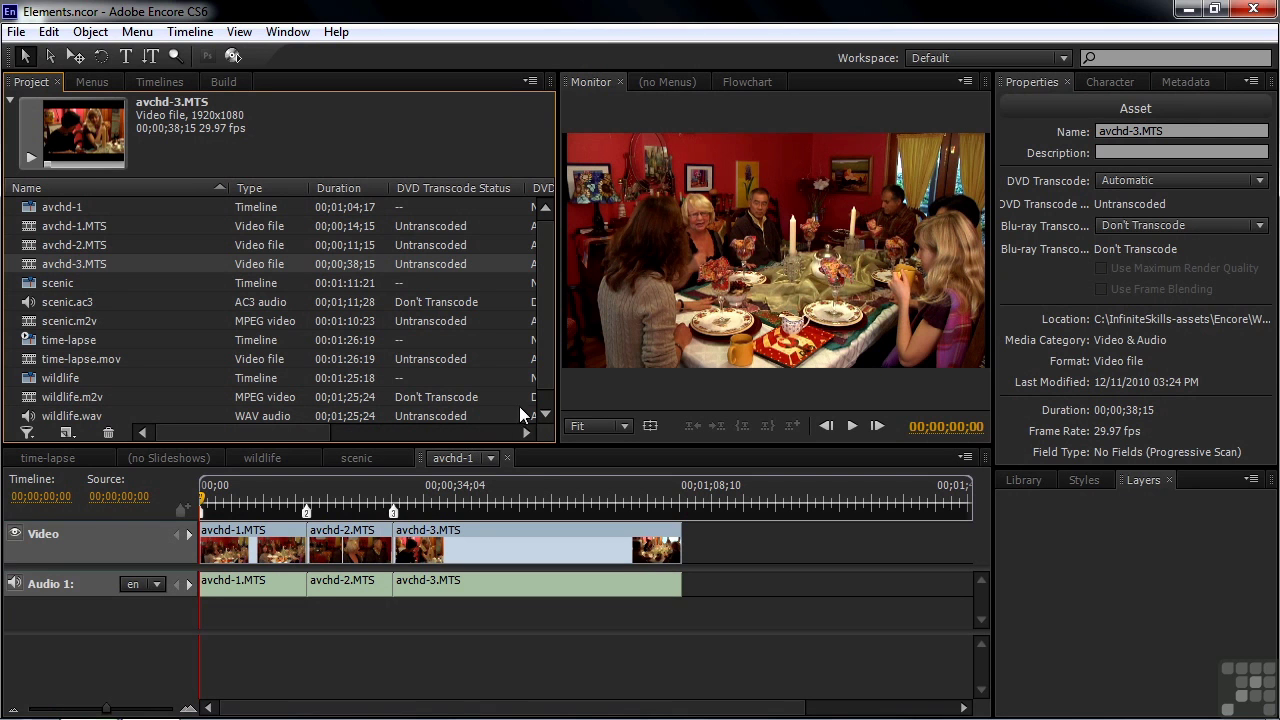
scroll(515, 405, down, 1)
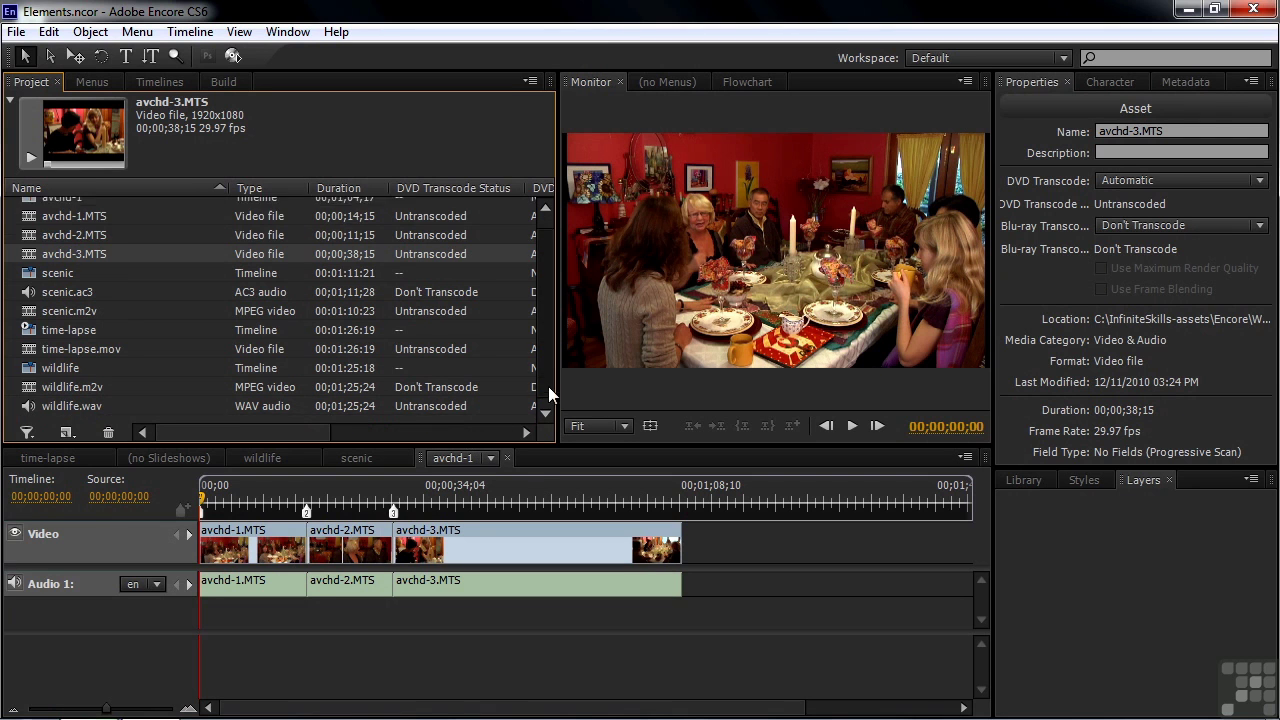
right_click(60, 417)
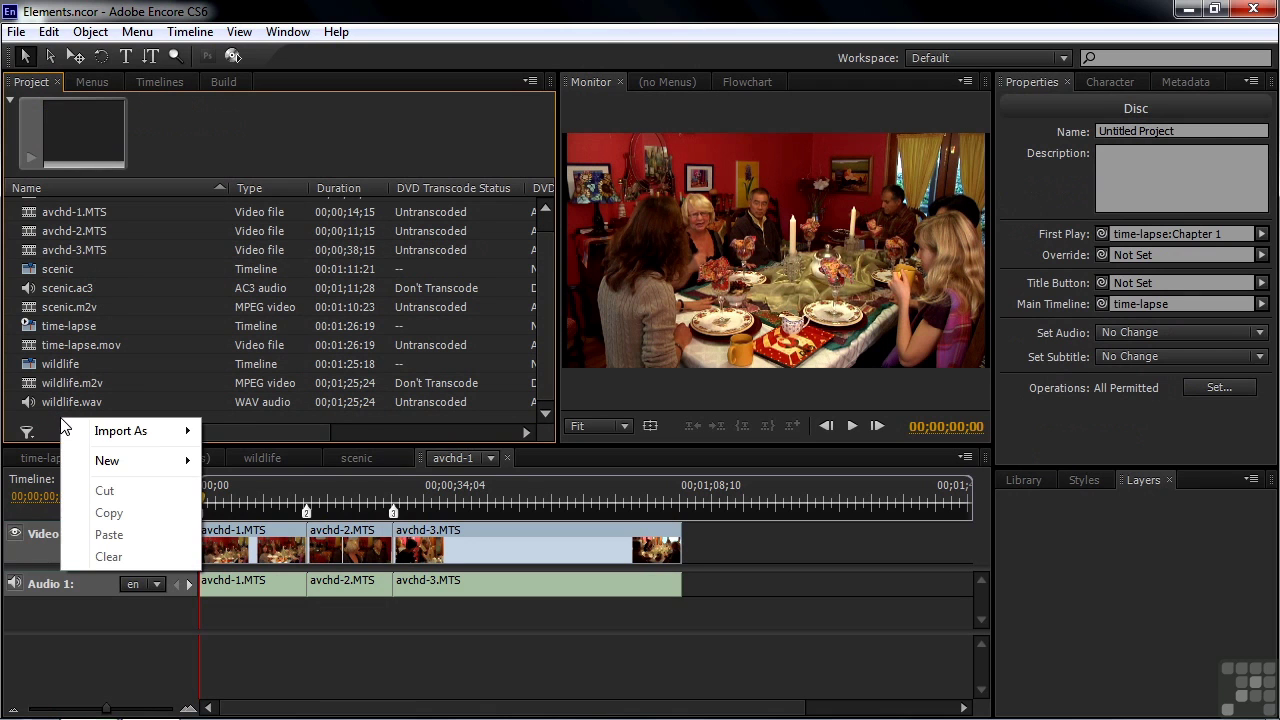
mouse_move(142, 438)
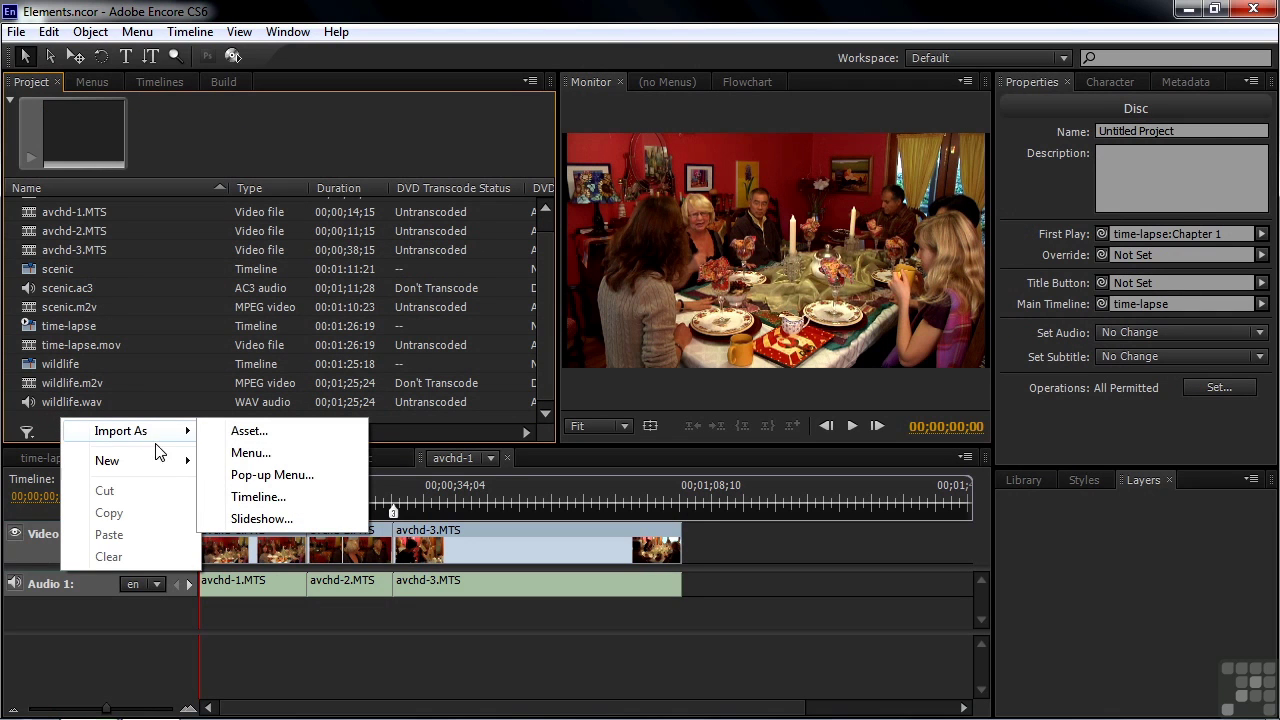
click(248, 519)
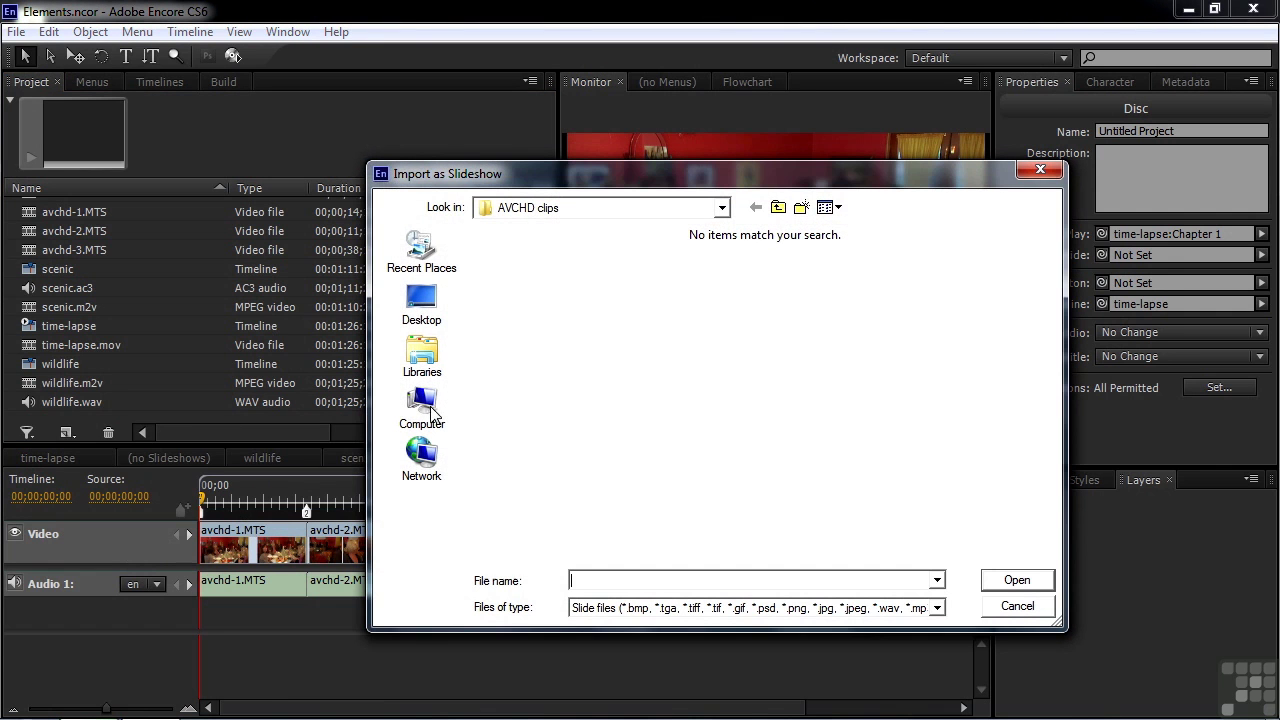
click(777, 208)
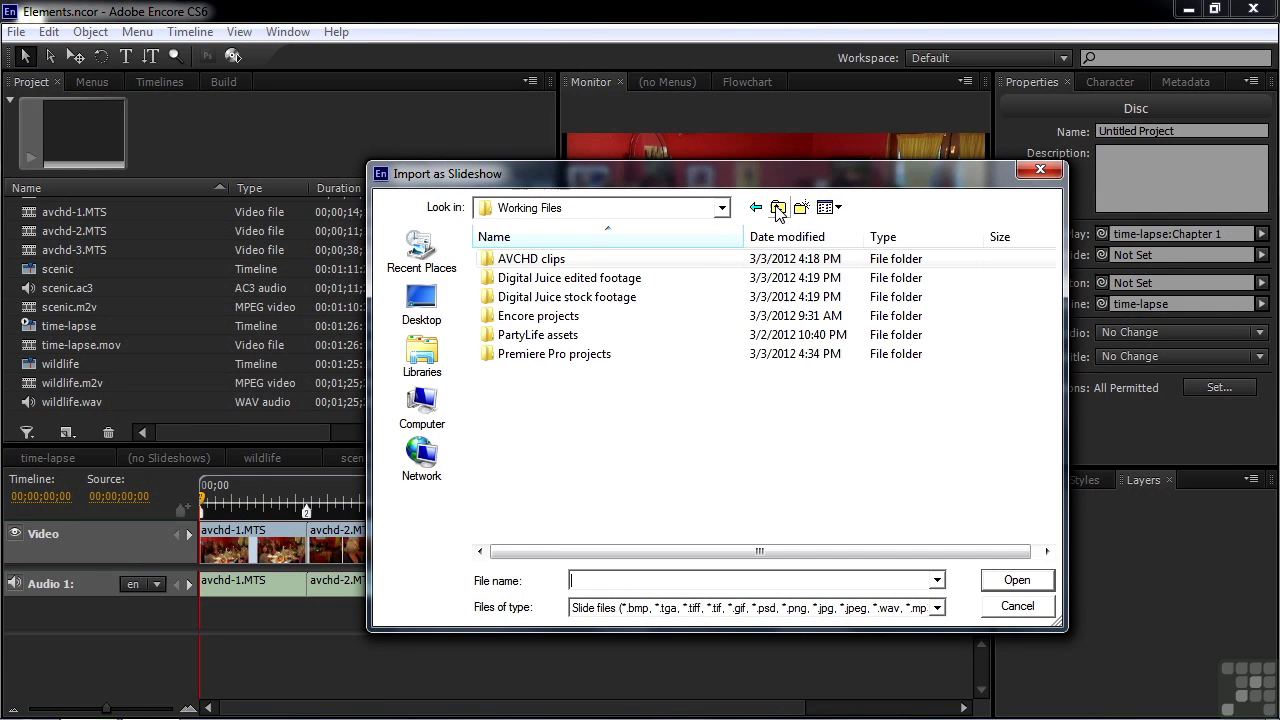
double_click(535, 279)
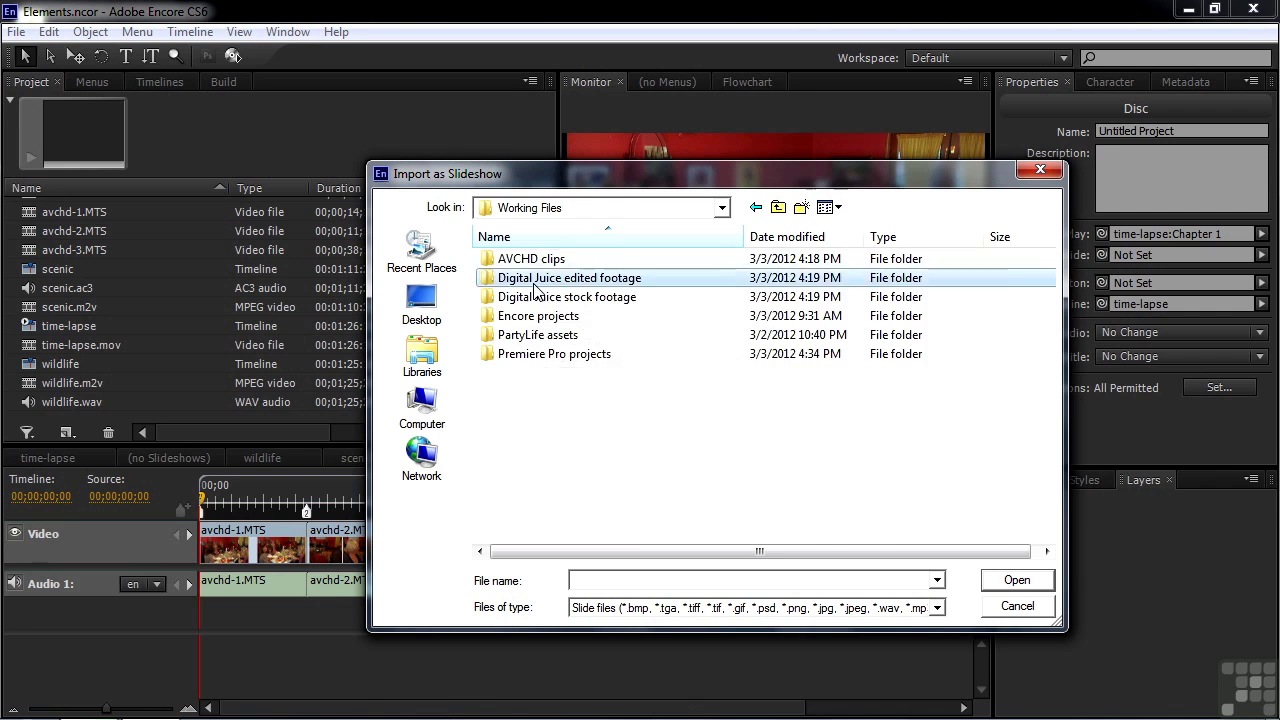
double_click(520, 259)
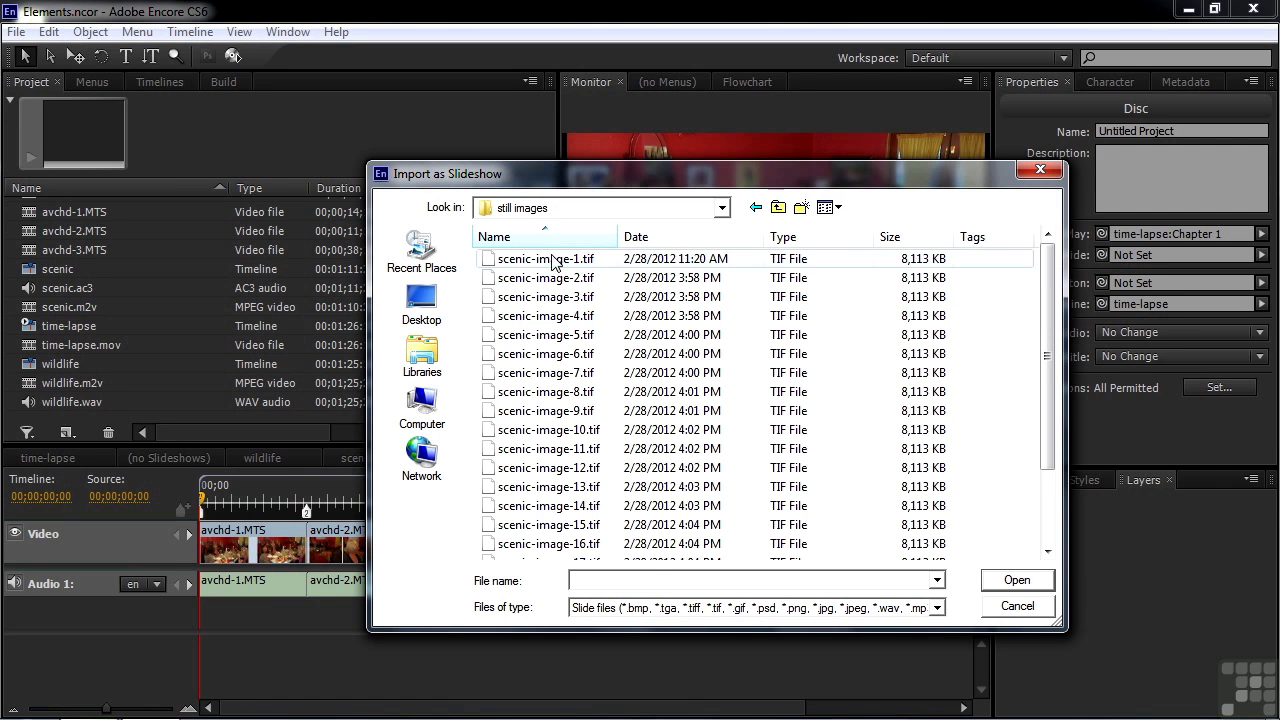
click(490, 260)
scroll(1032, 417, down, 2)
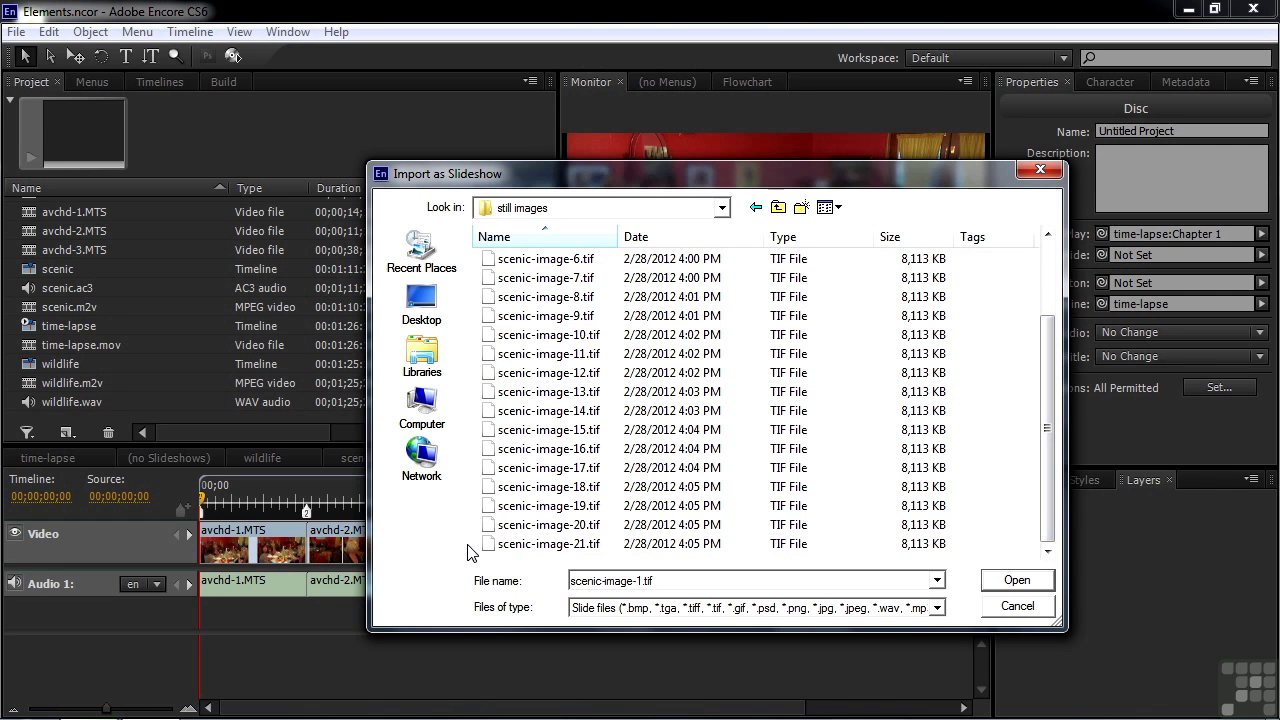
shift+click(492, 544)
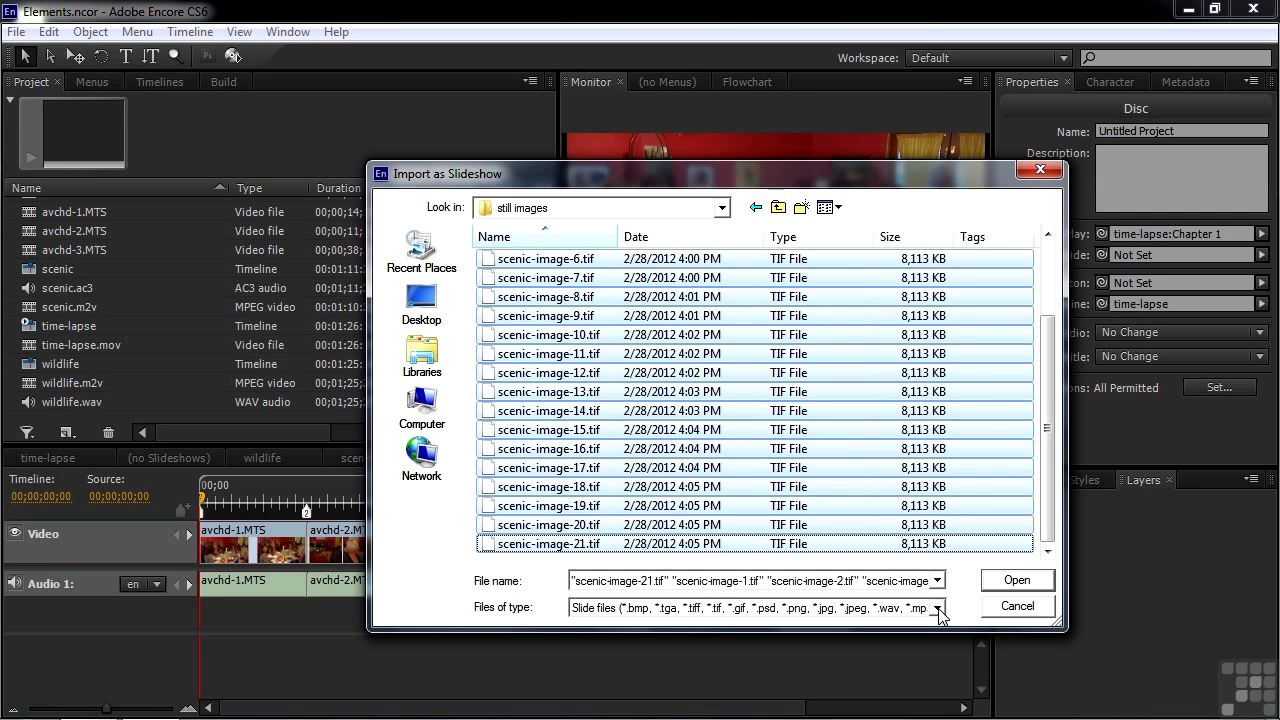
click(1015, 580)
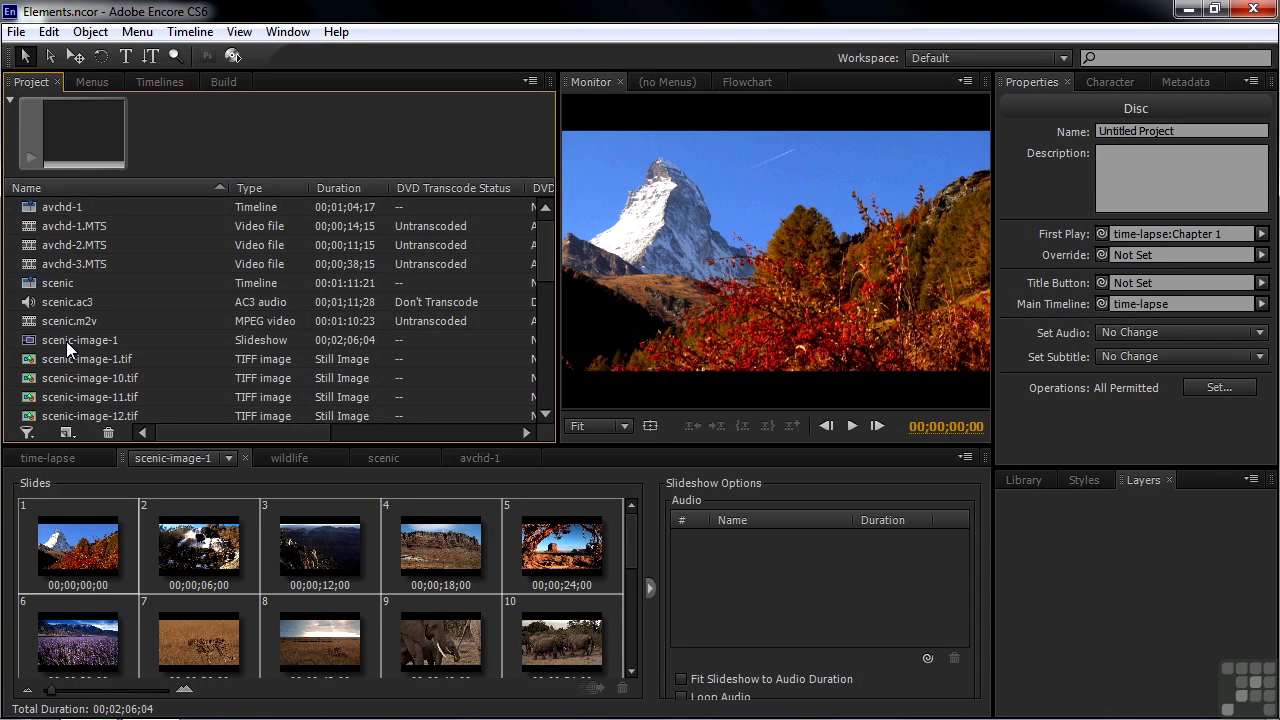
drag(545, 257, 547, 430)
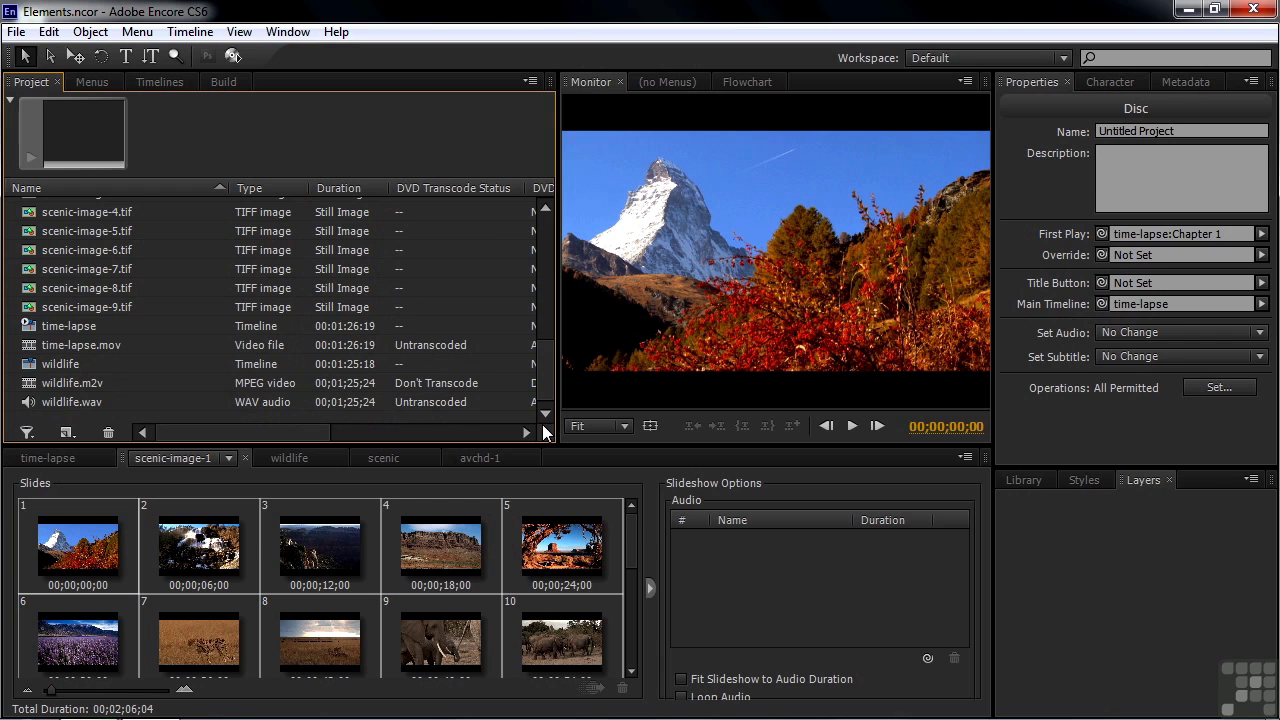
Import Scene_Index.psd into the project as a new menu
right_click(37, 415)
mouse_move(117, 433)
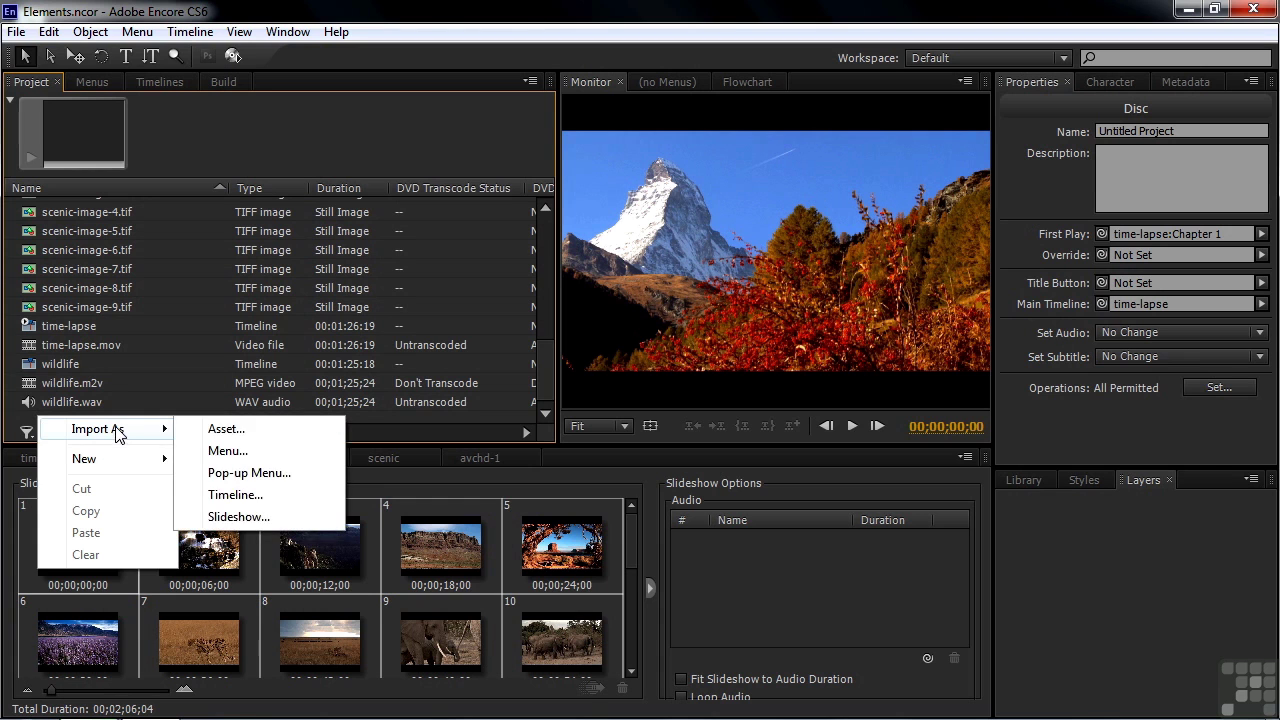
click(221, 451)
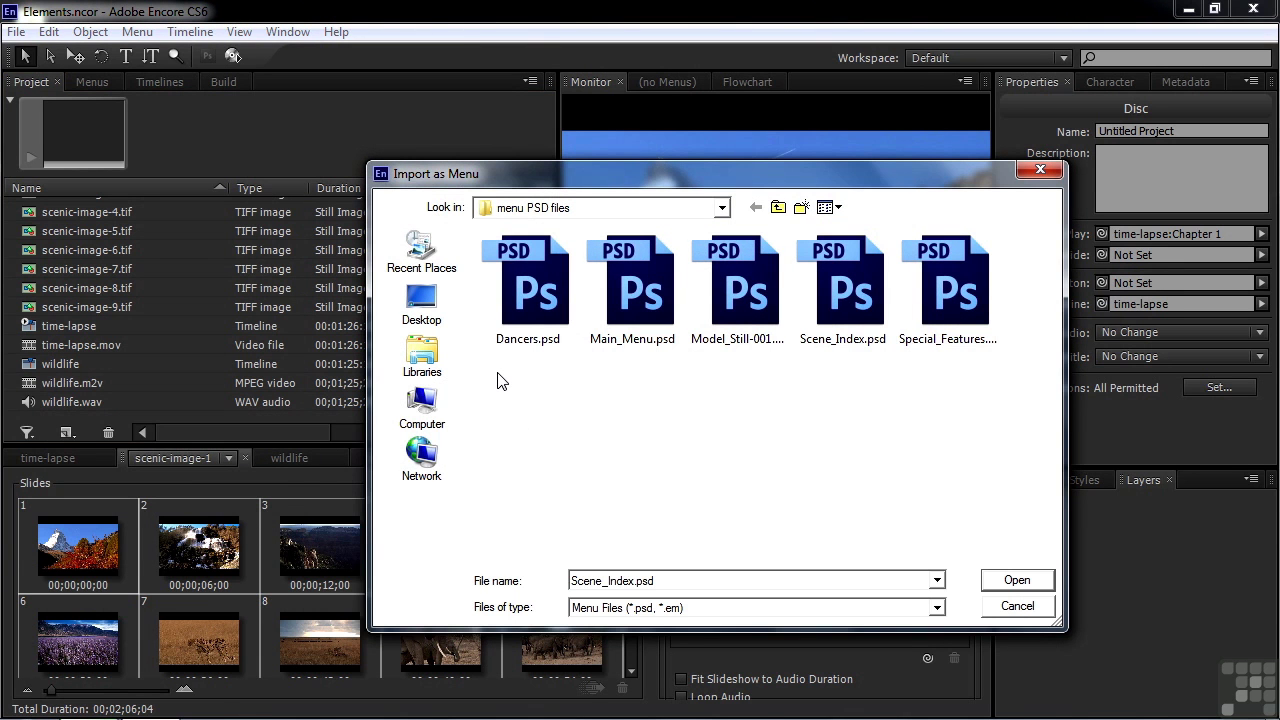
double_click(837, 296)
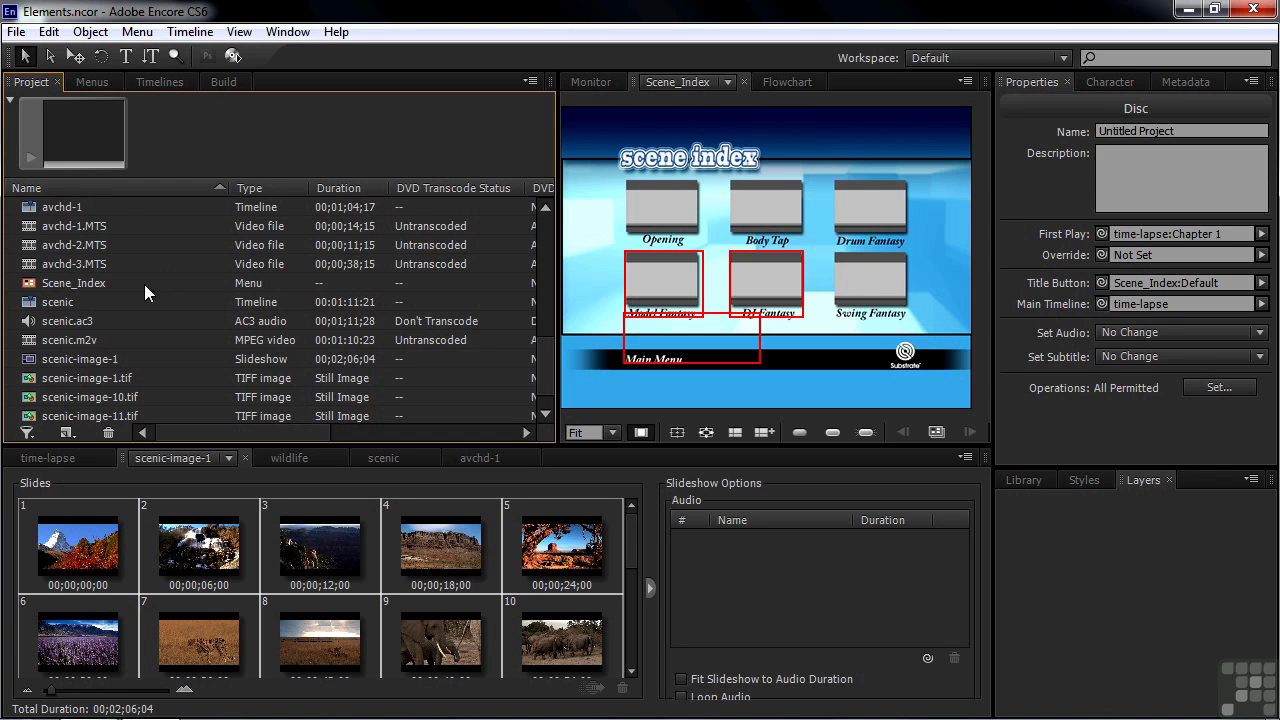
Select the Scene_Index menu in the Project list to view its properties
click(62, 287)
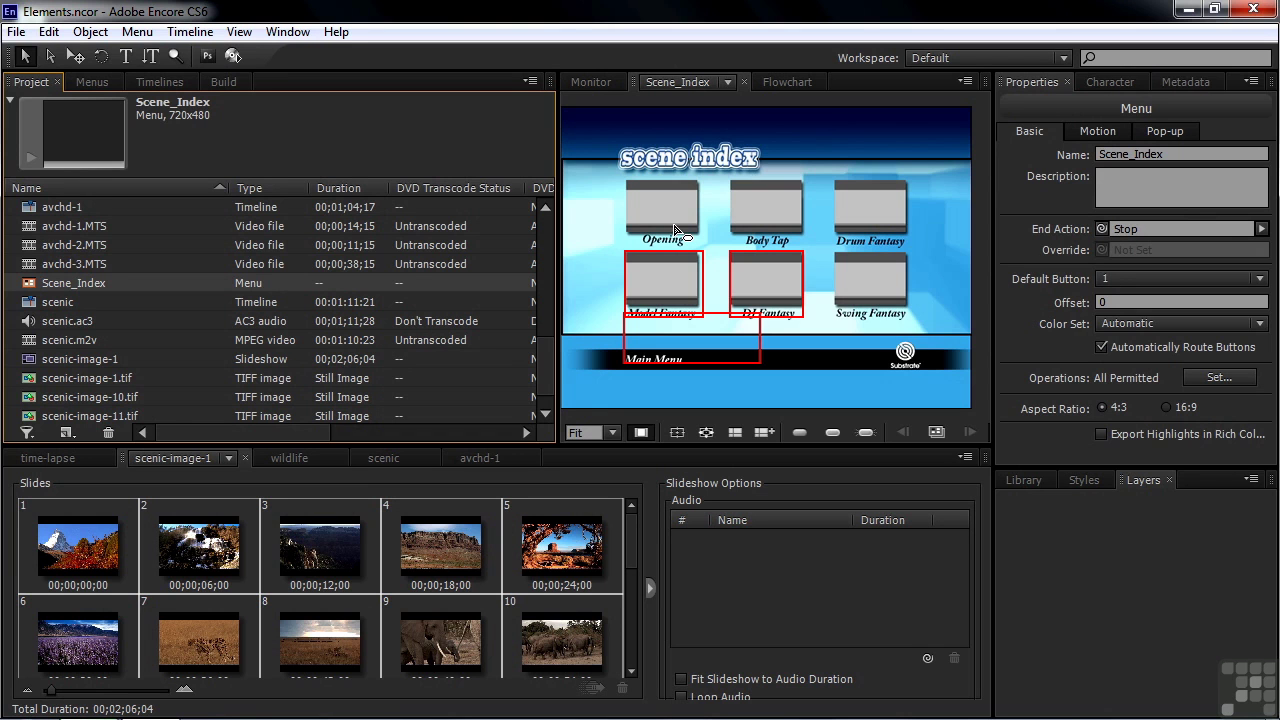
scroll(550, 360, down, 5)
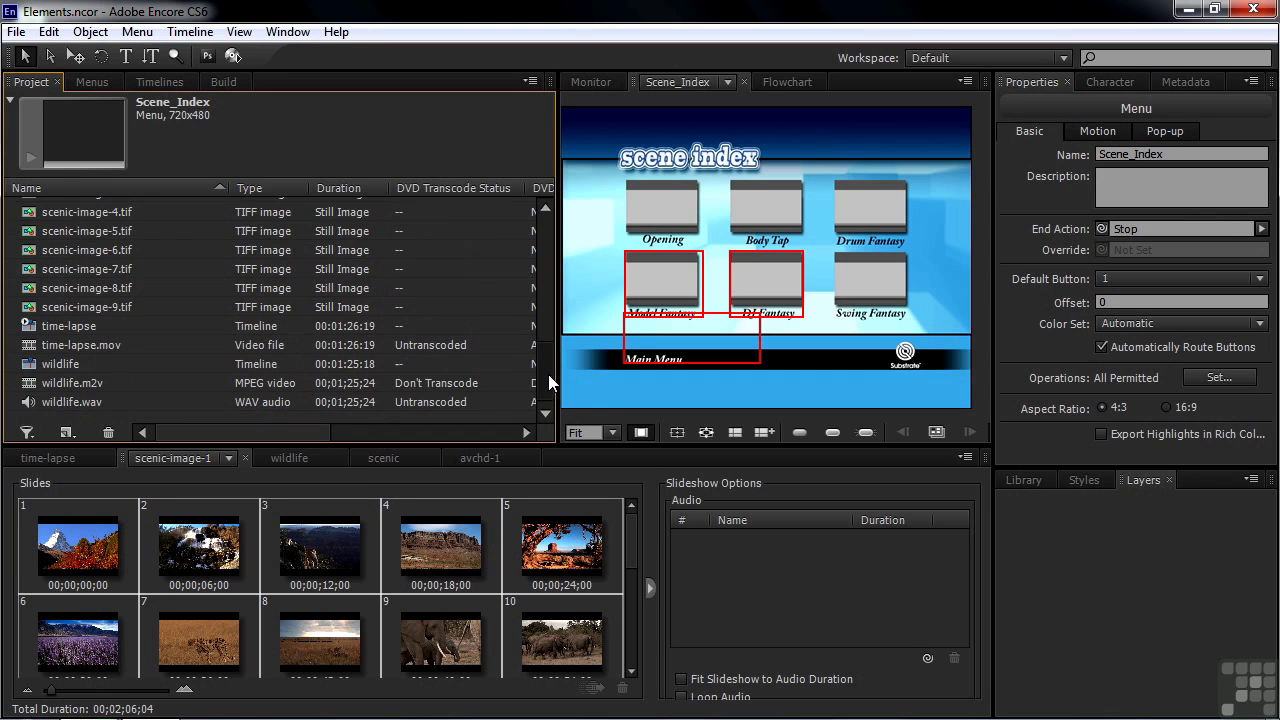
right_click(55, 418)
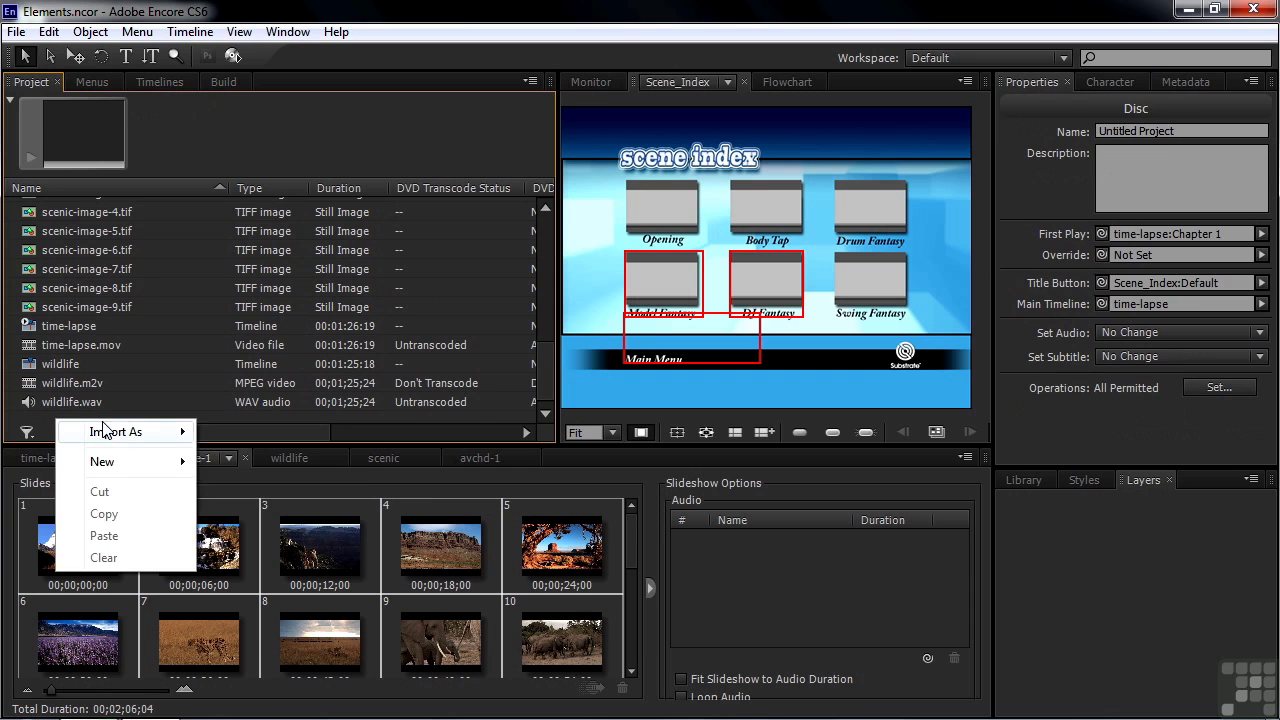
mouse_move(107, 460)
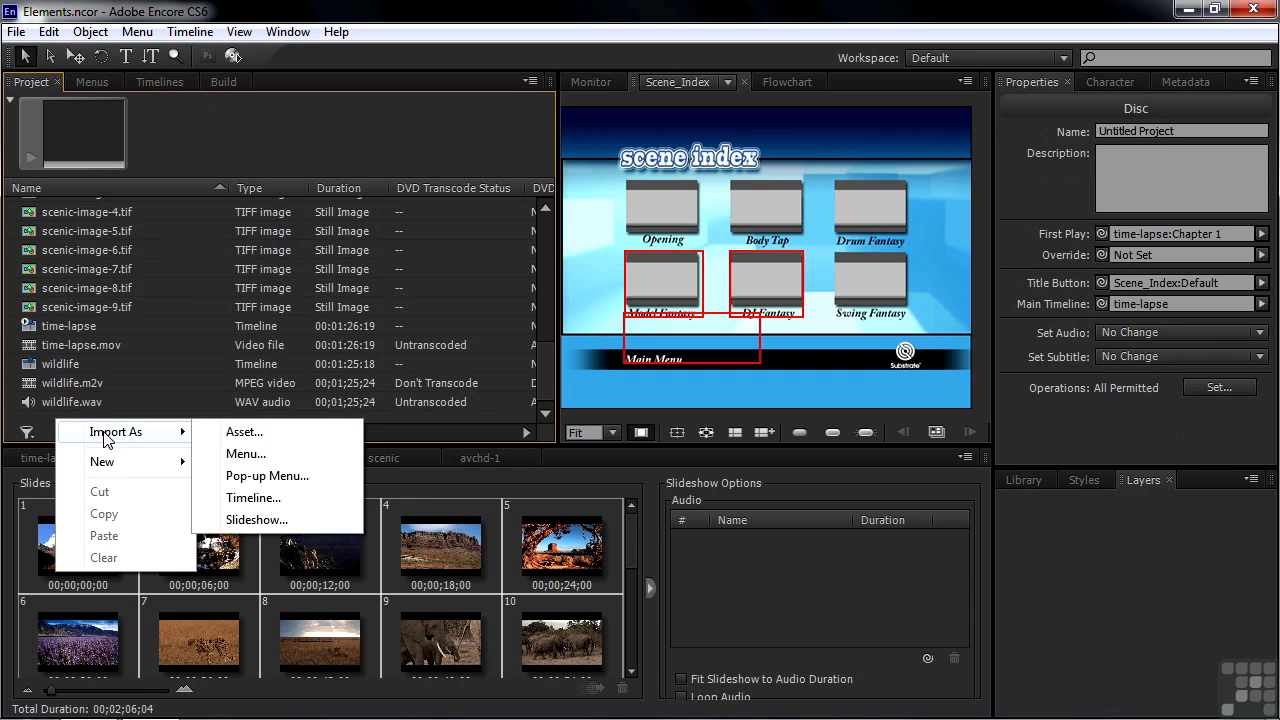
click(30, 426)
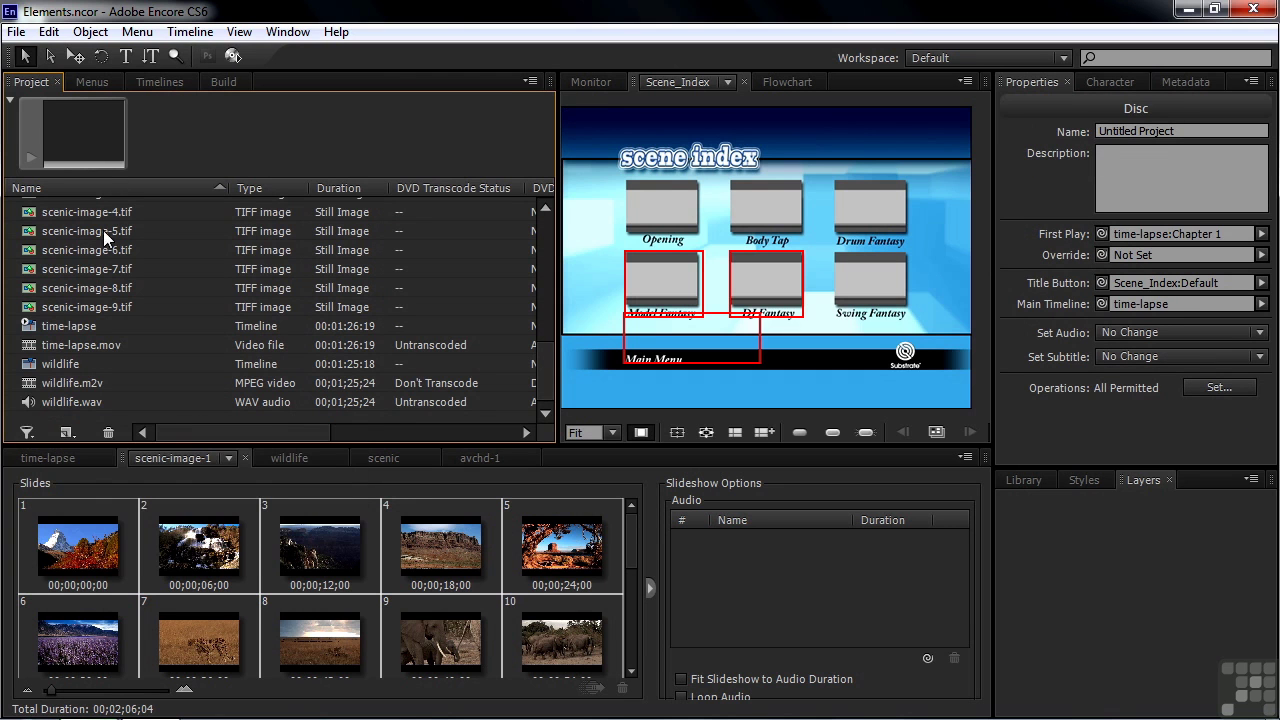
click(16, 31)
mouse_move(112, 258)
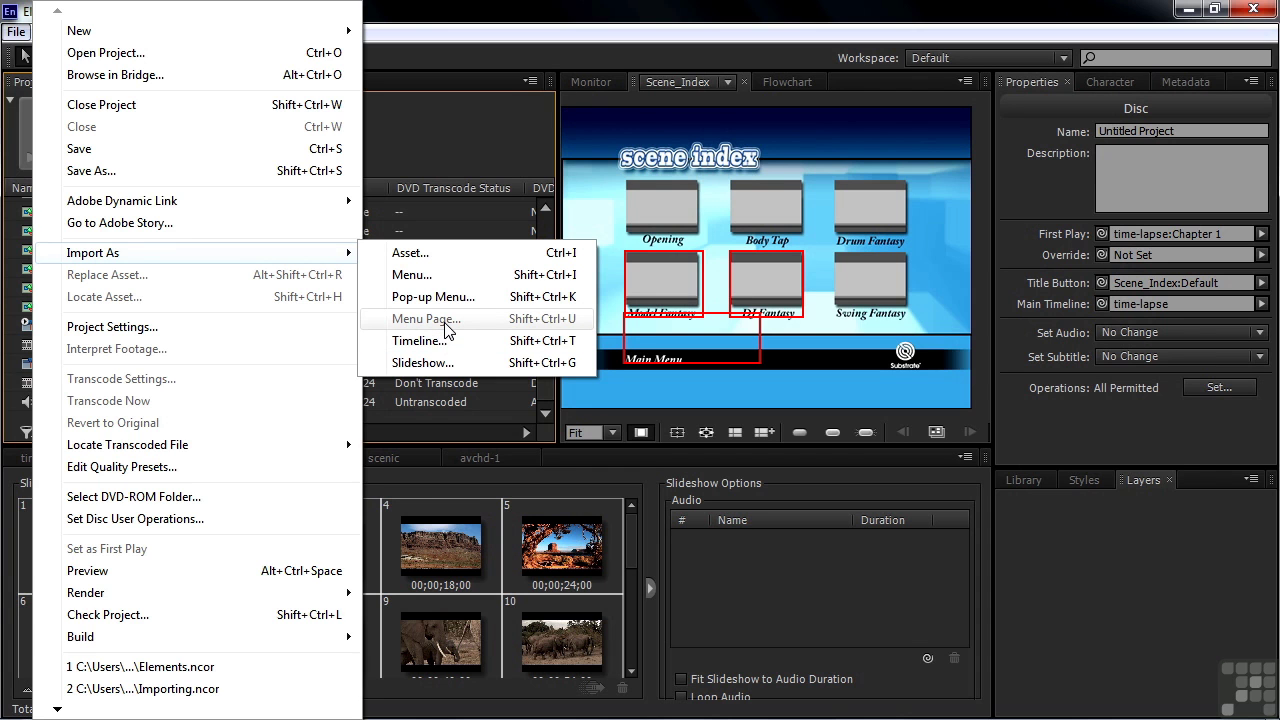
click(460, 145)
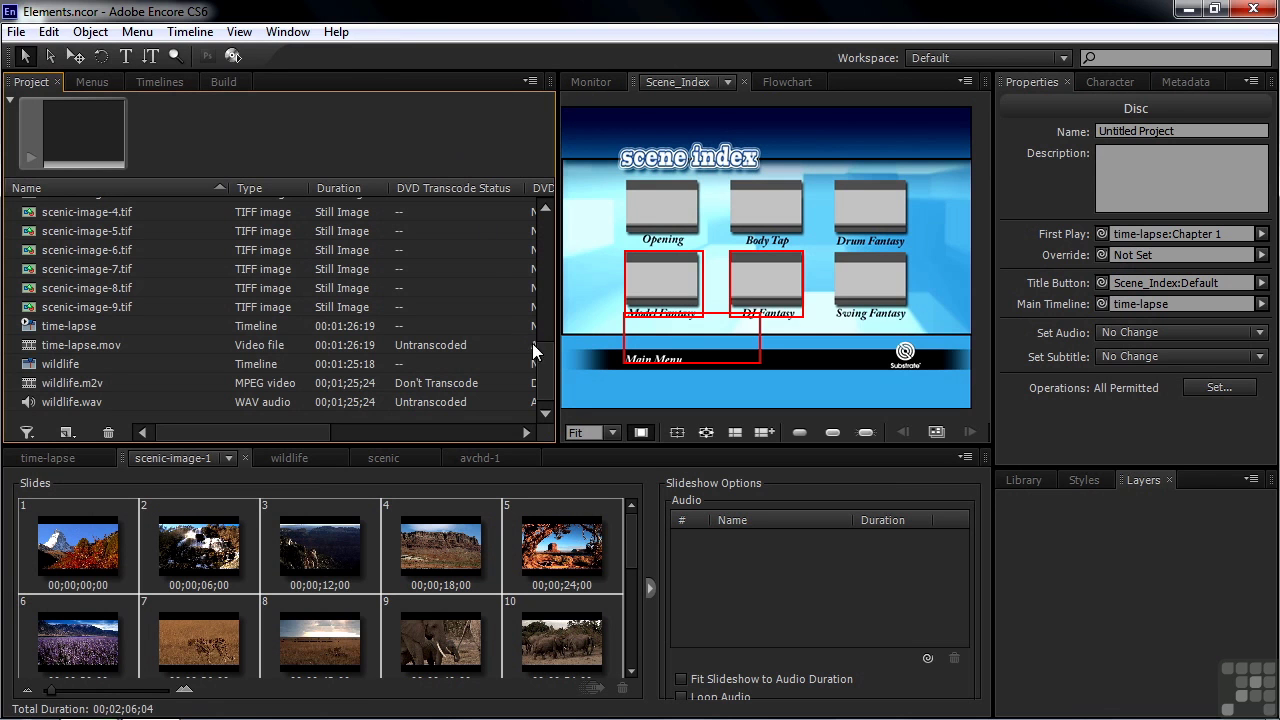
drag(540, 378, 548, 255)
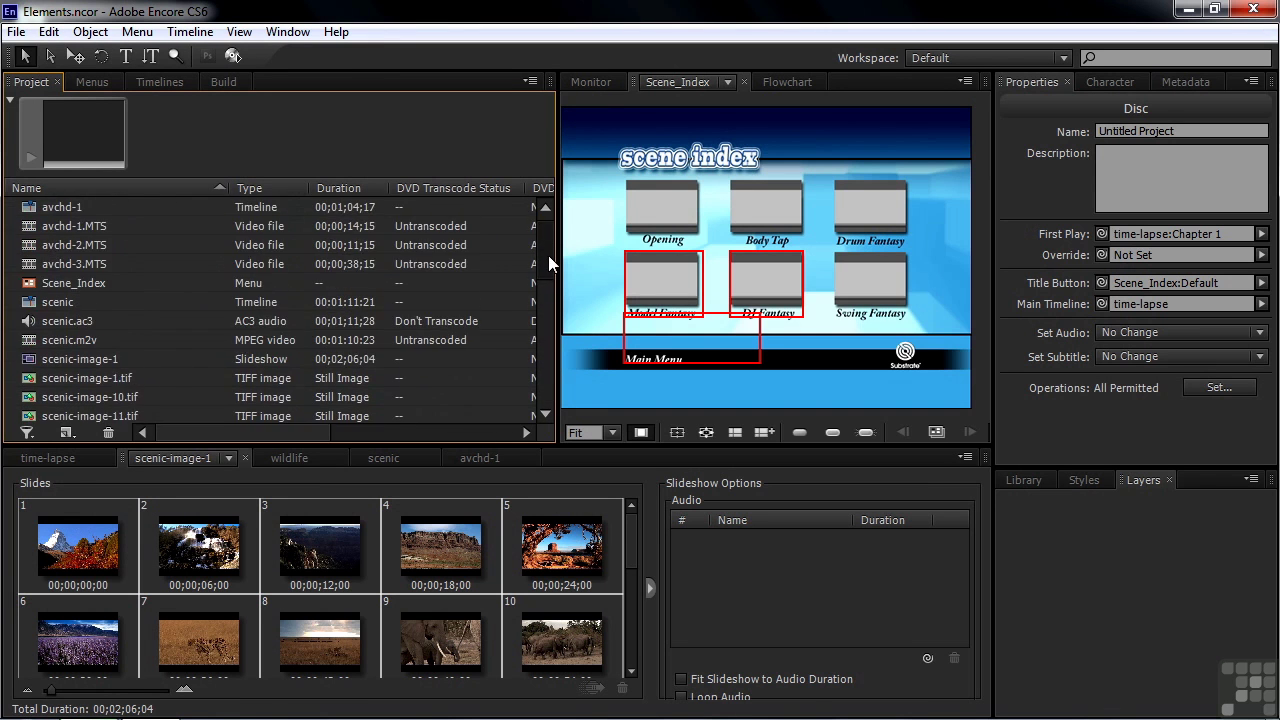
click(32, 282)
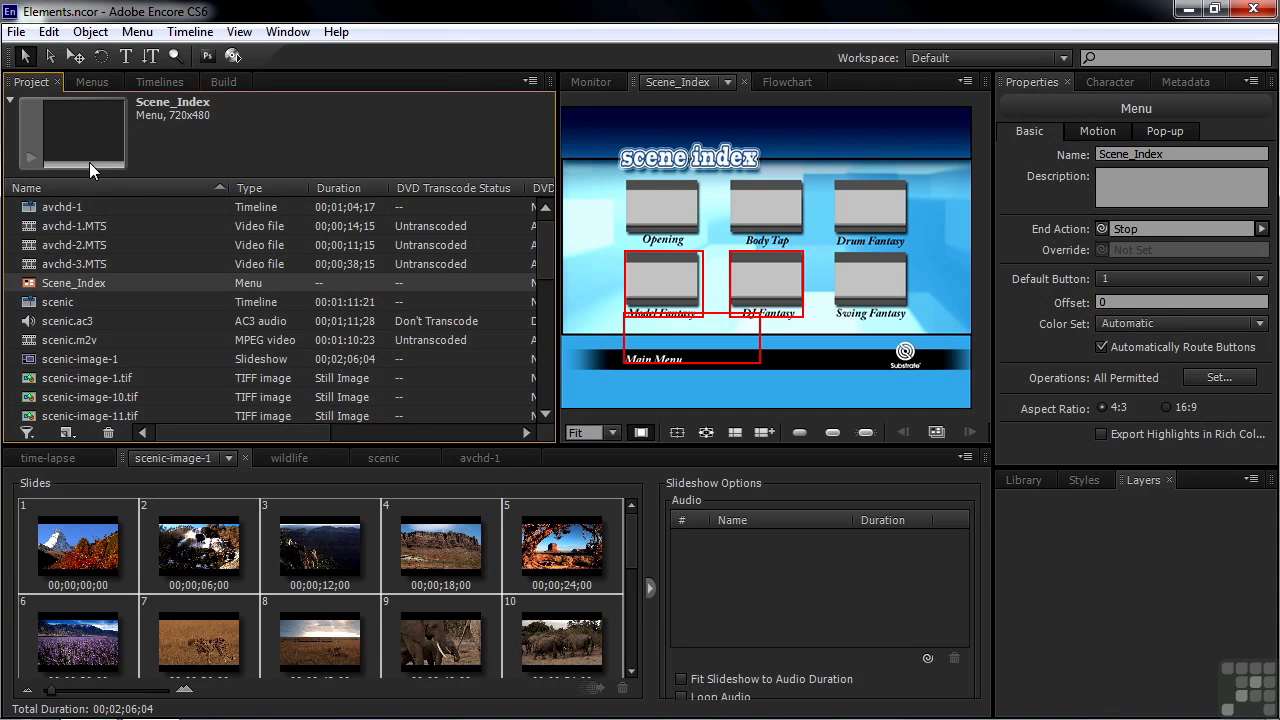
Add a blank page to the Scene_Index menu, then reselect Scene_Index in the Project panel
click(137, 31)
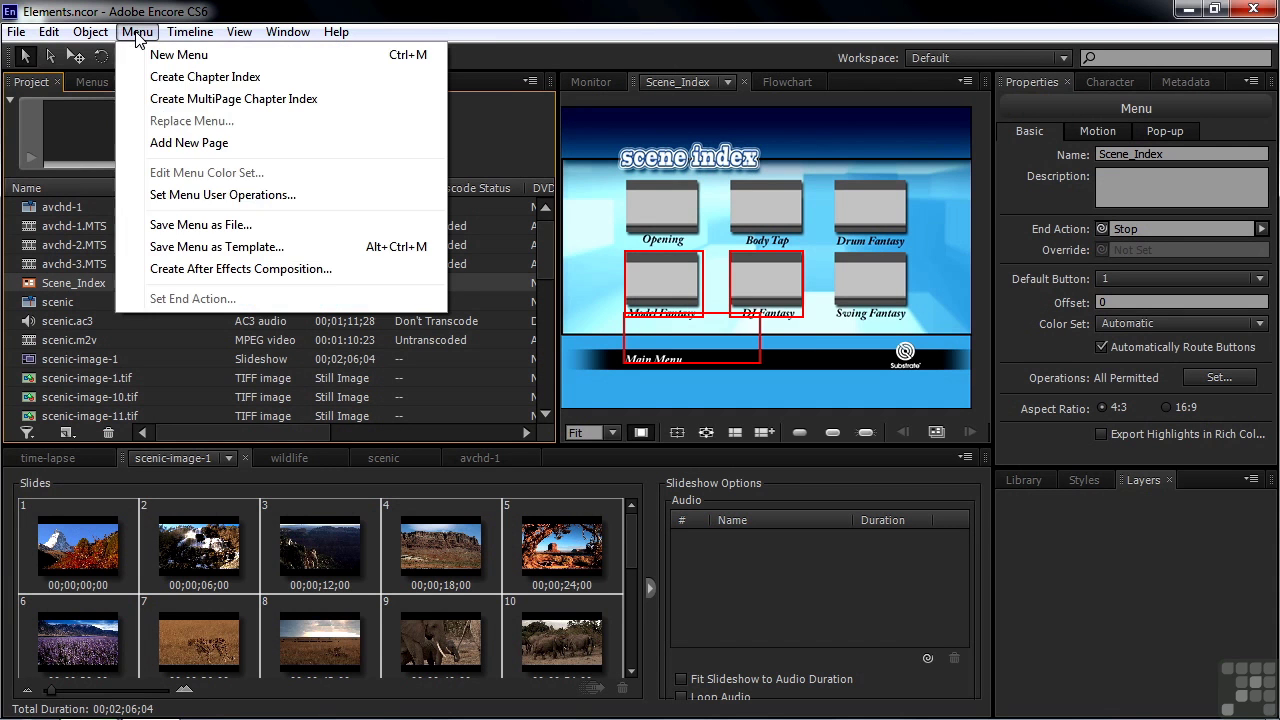
click(177, 142)
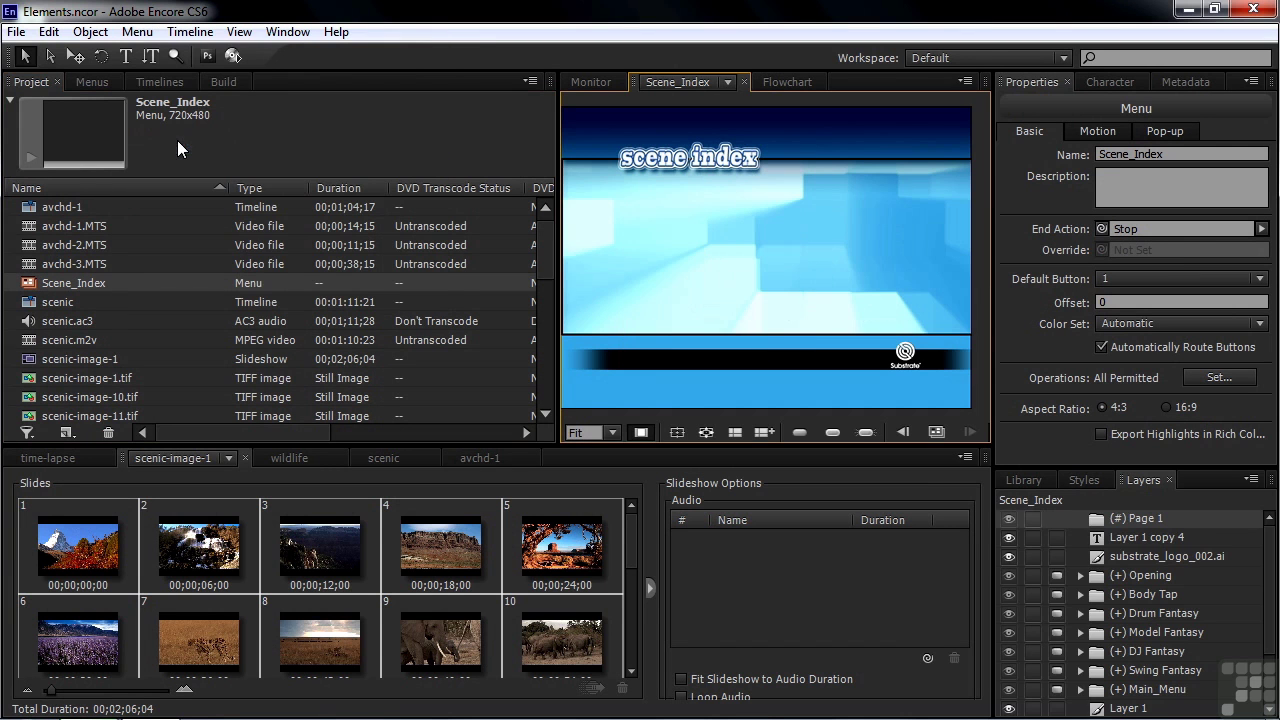
click(36, 265)
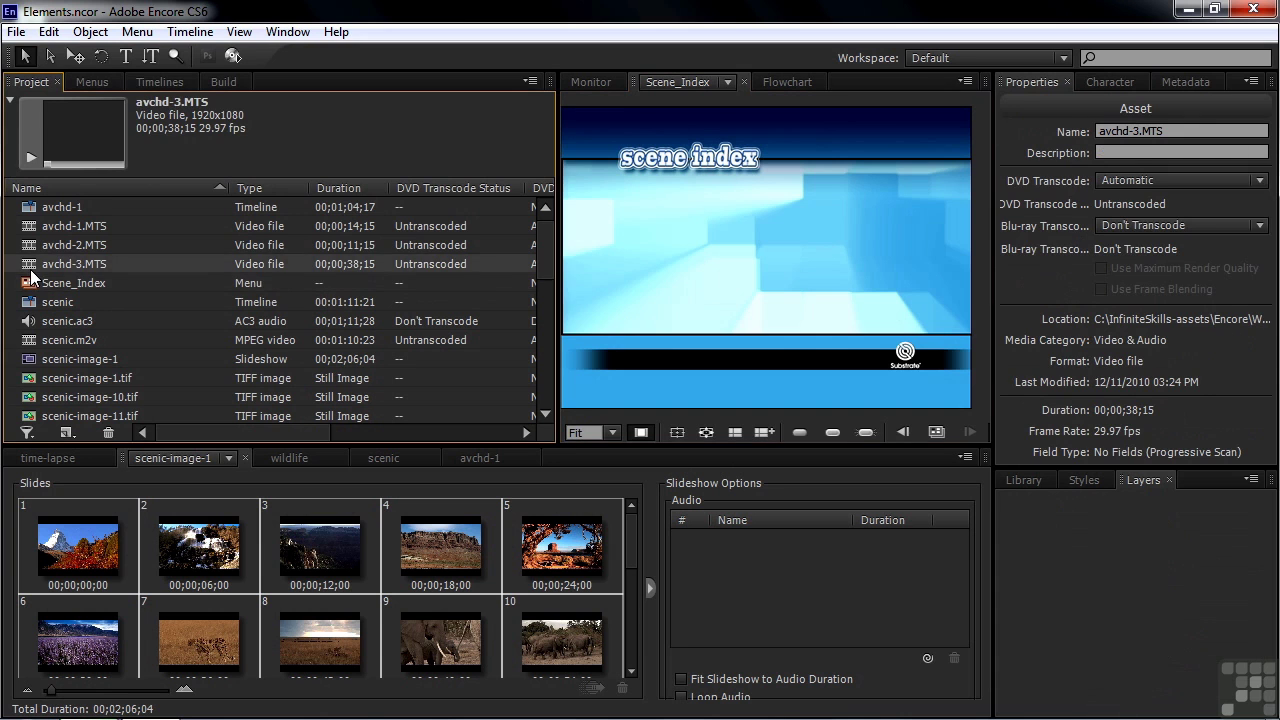
click(16, 31)
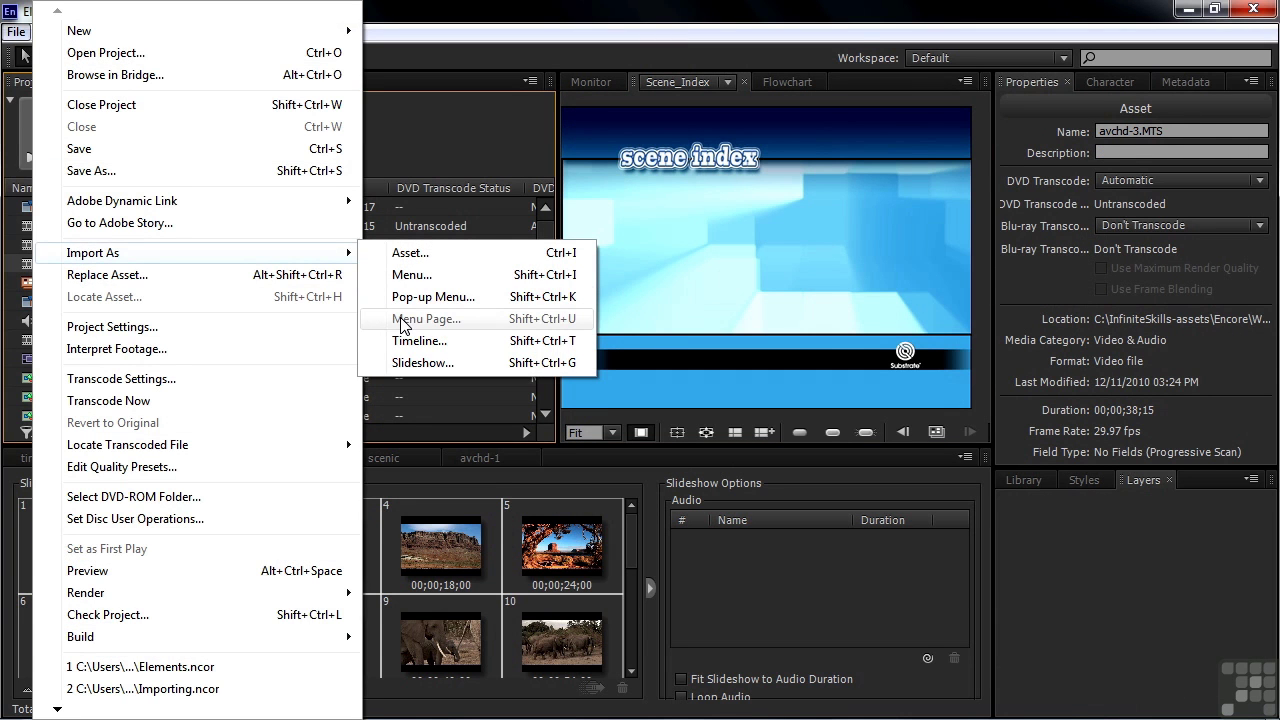
click(456, 22)
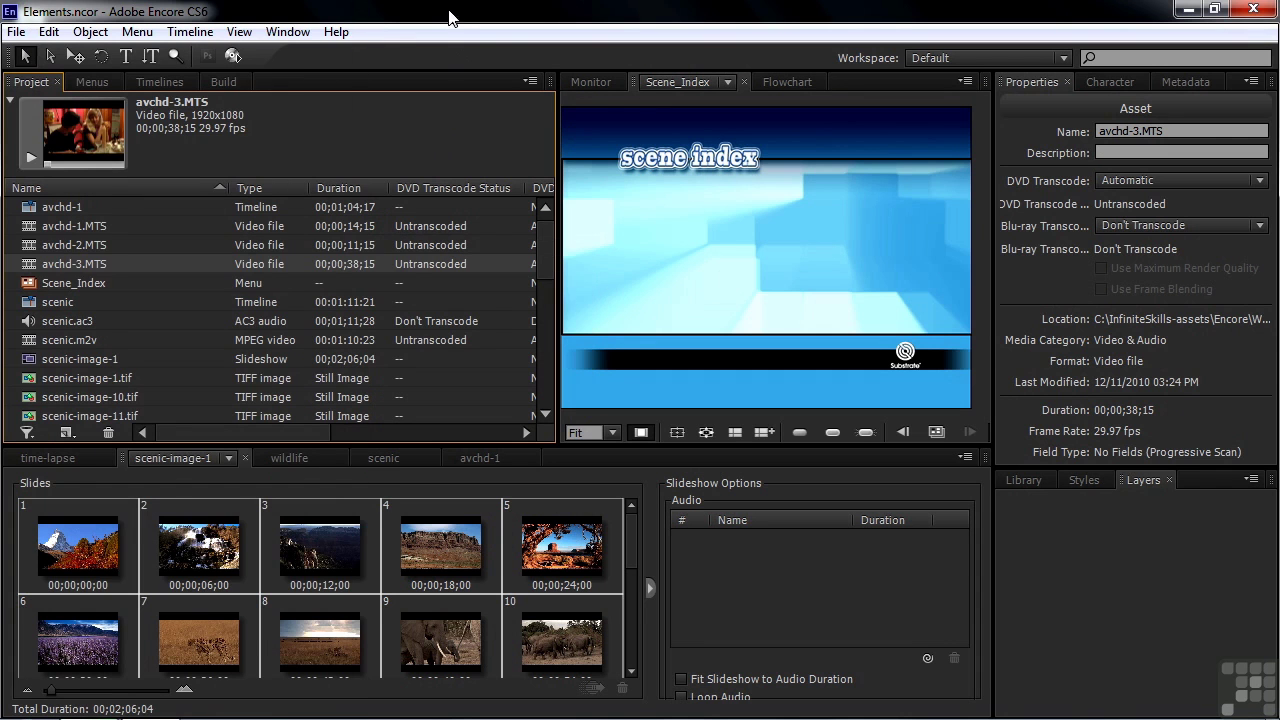
click(33, 283)
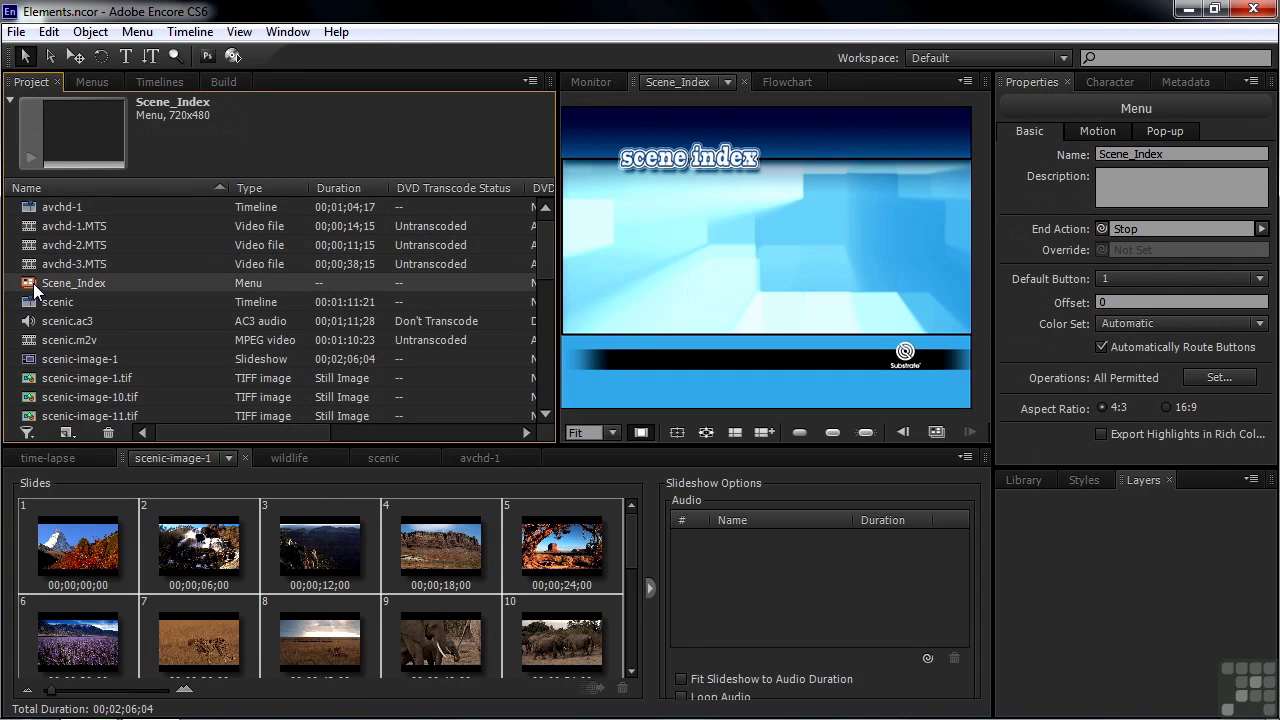
click(16, 31)
Import Scene_Index.psd as a new menu page
mouse_move(86, 252)
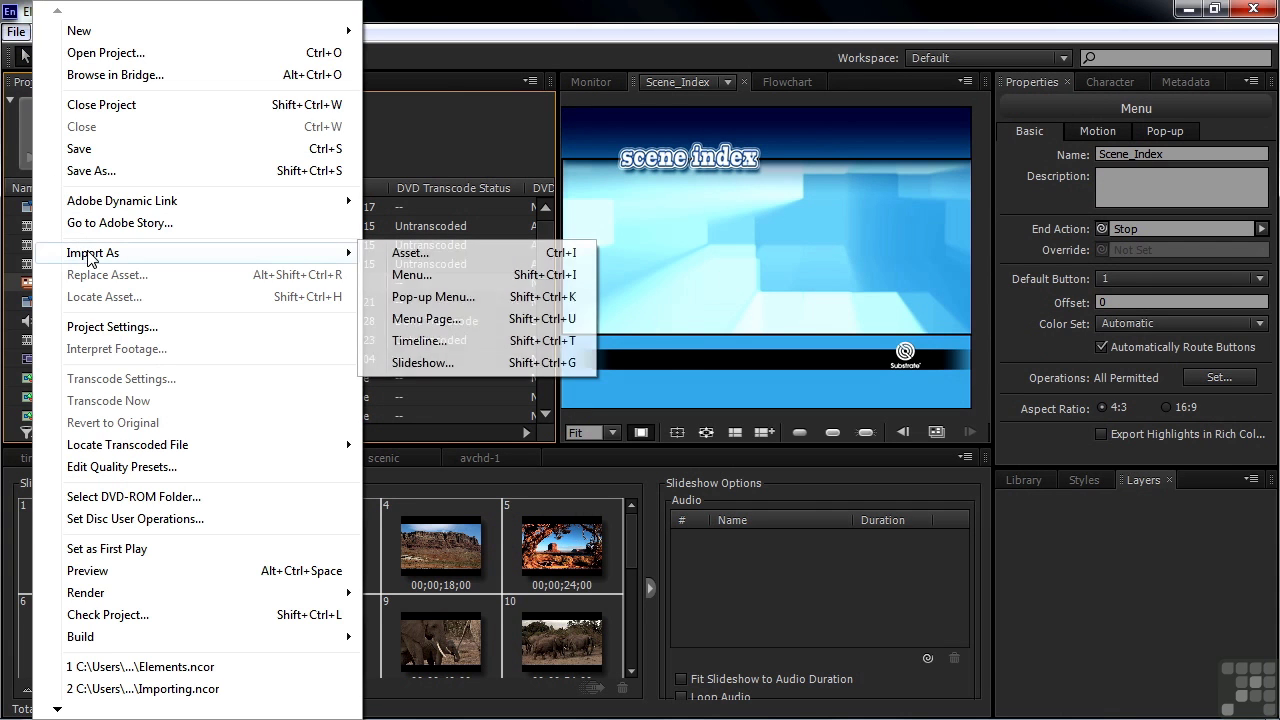
click(414, 320)
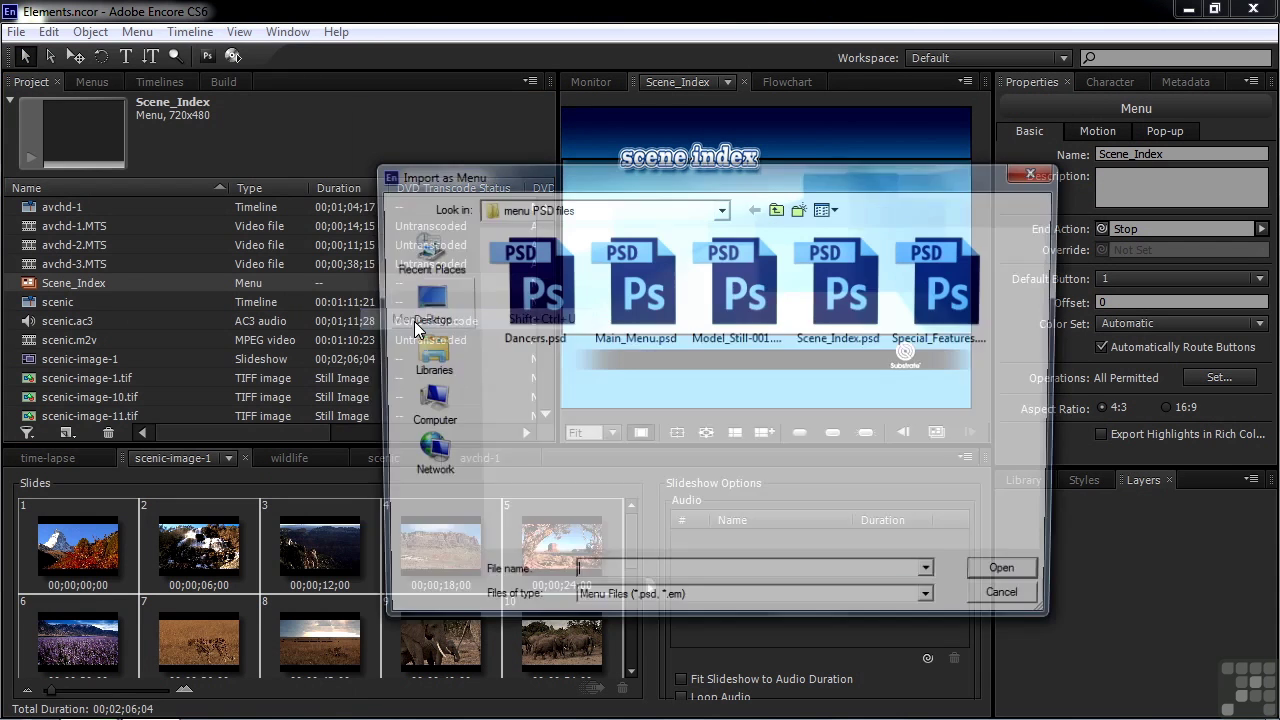
click(851, 269)
double_click(849, 263)
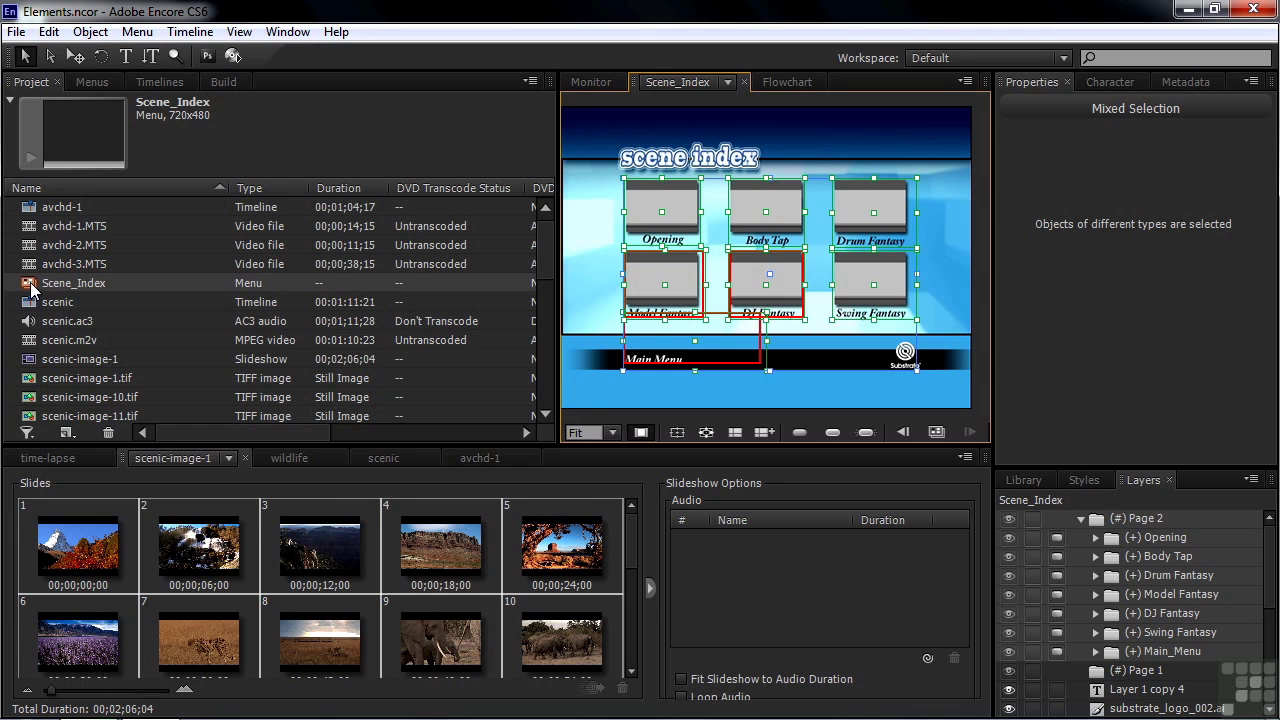
Compare Page 1 and Page 2 of Scene_Index in the Layers panel, ending on Page 2
click(1123, 517)
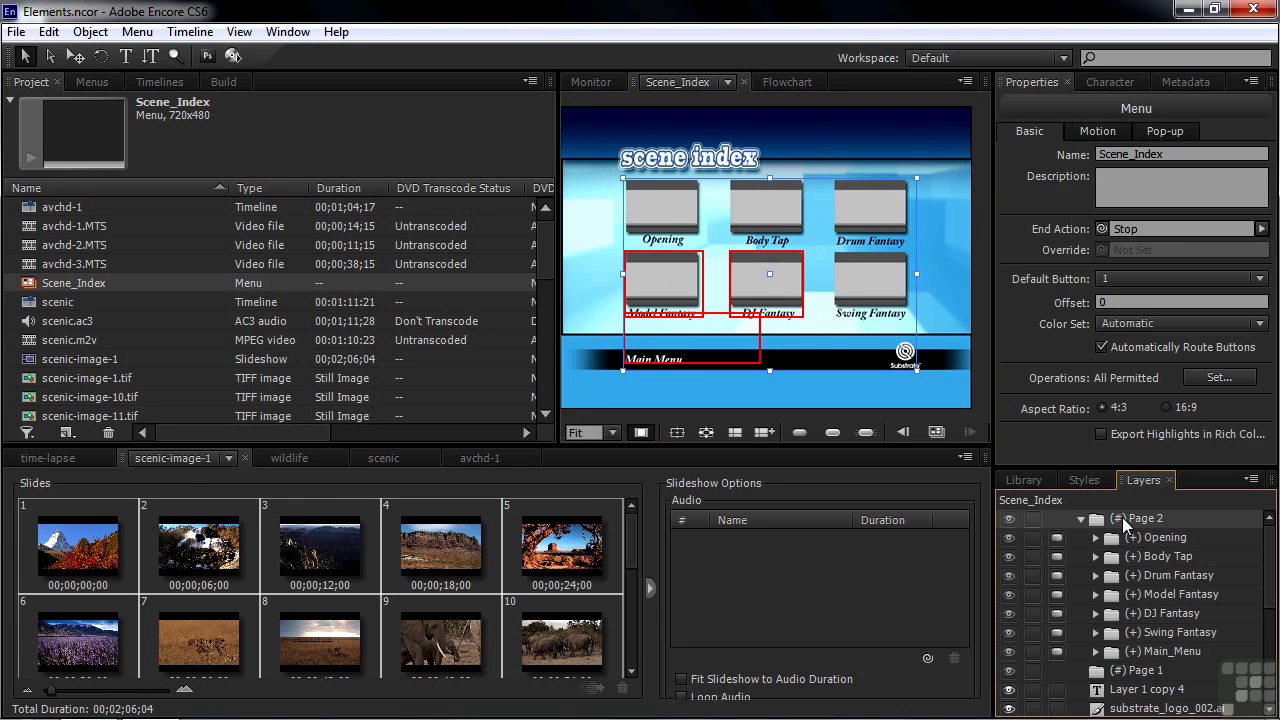
click(1137, 672)
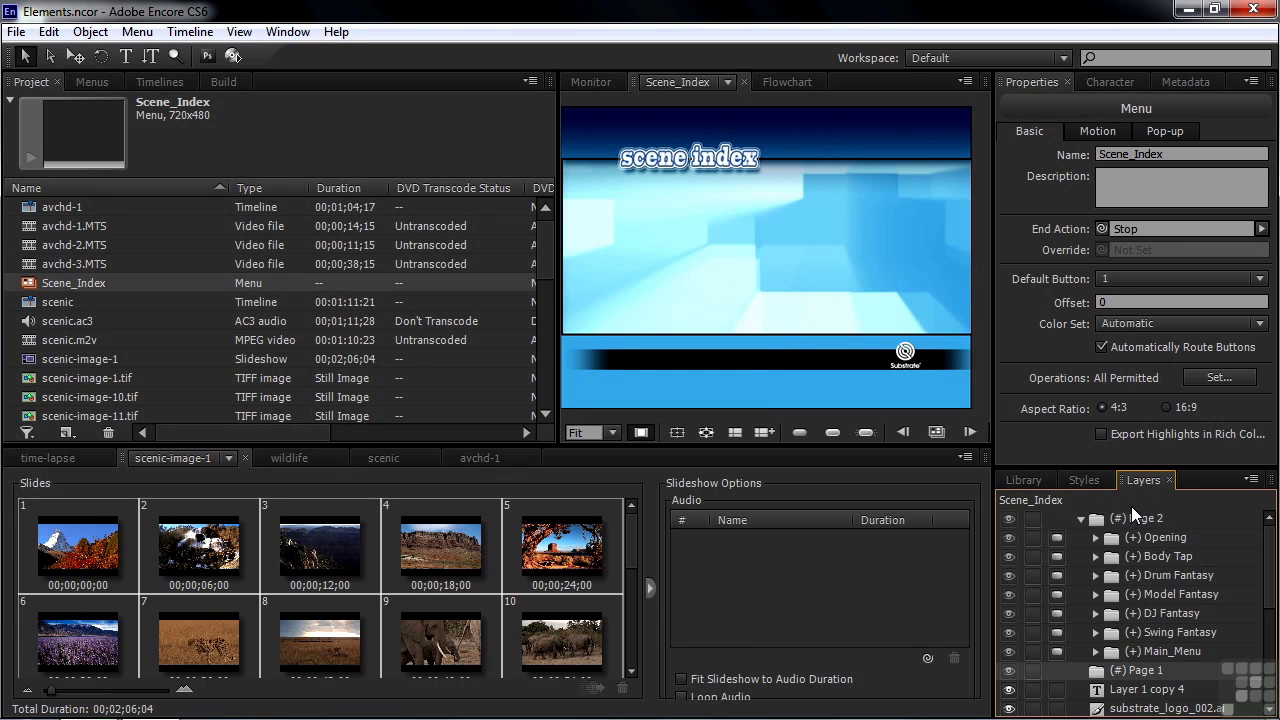
click(1130, 518)
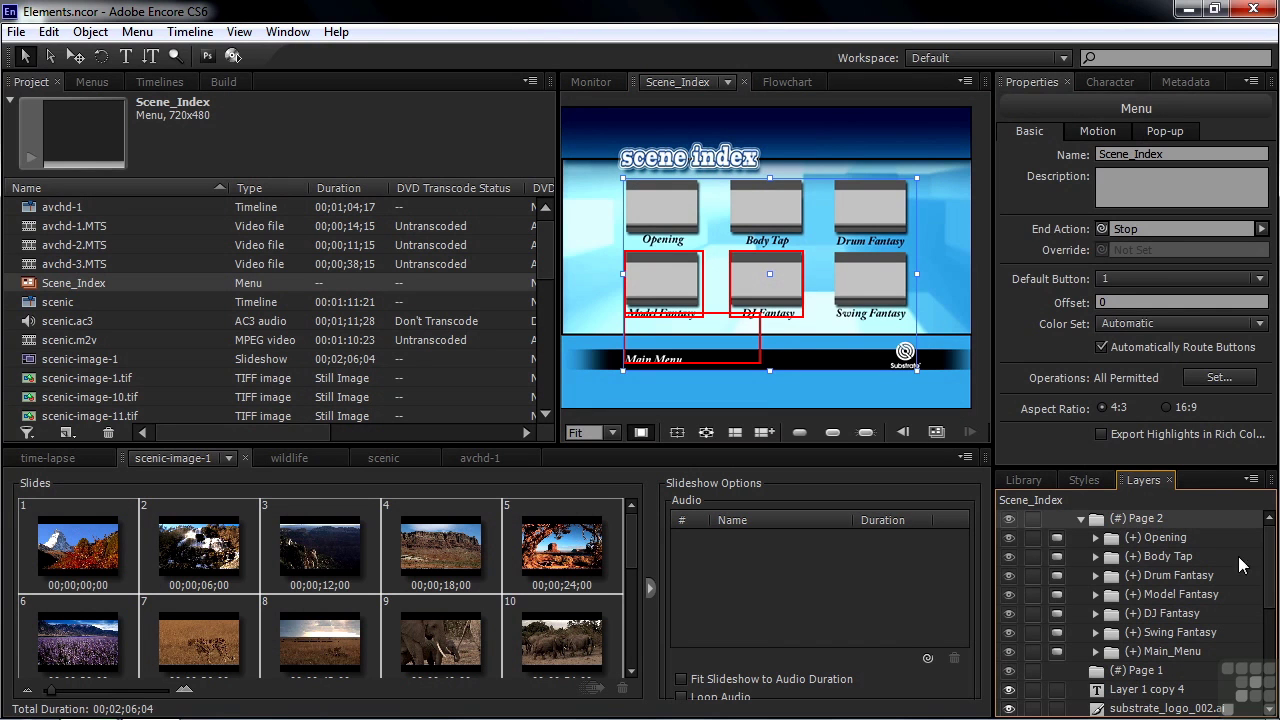
mouse_move(1268, 575)
mouse_down()
mouse_move(1270, 668)
mouse_move(1270, 582)
mouse_up()
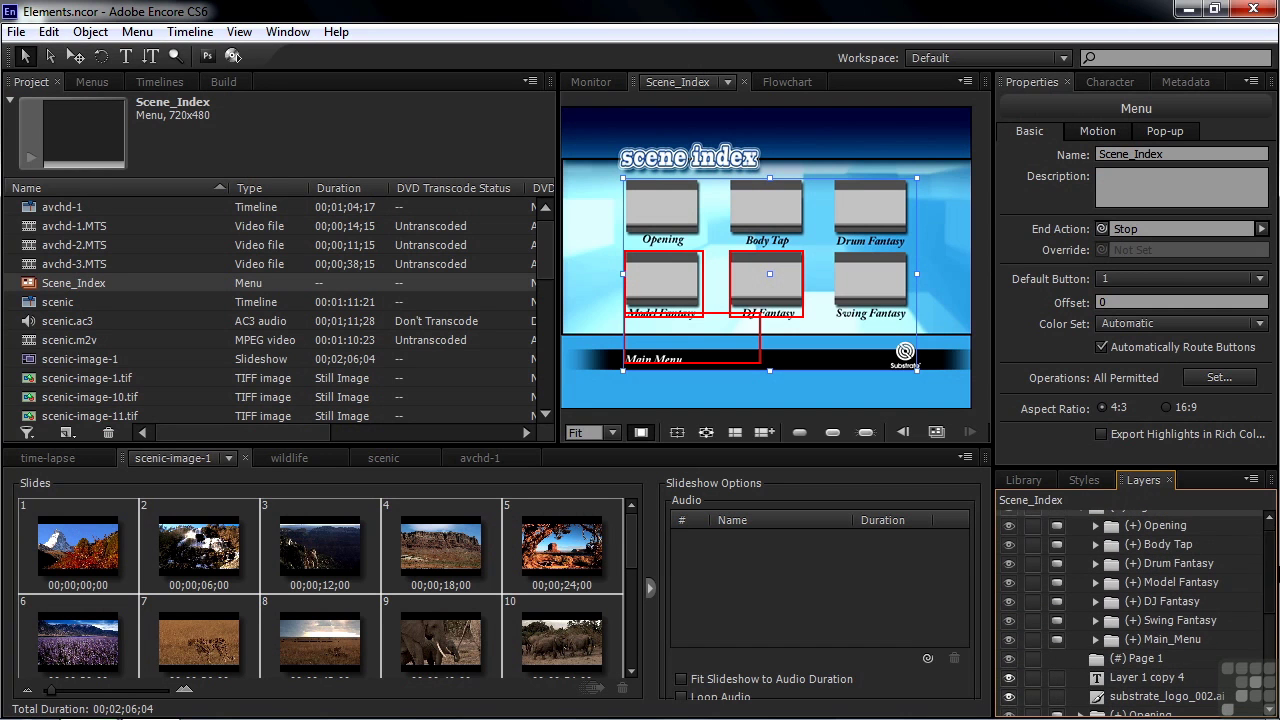
click(1104, 660)
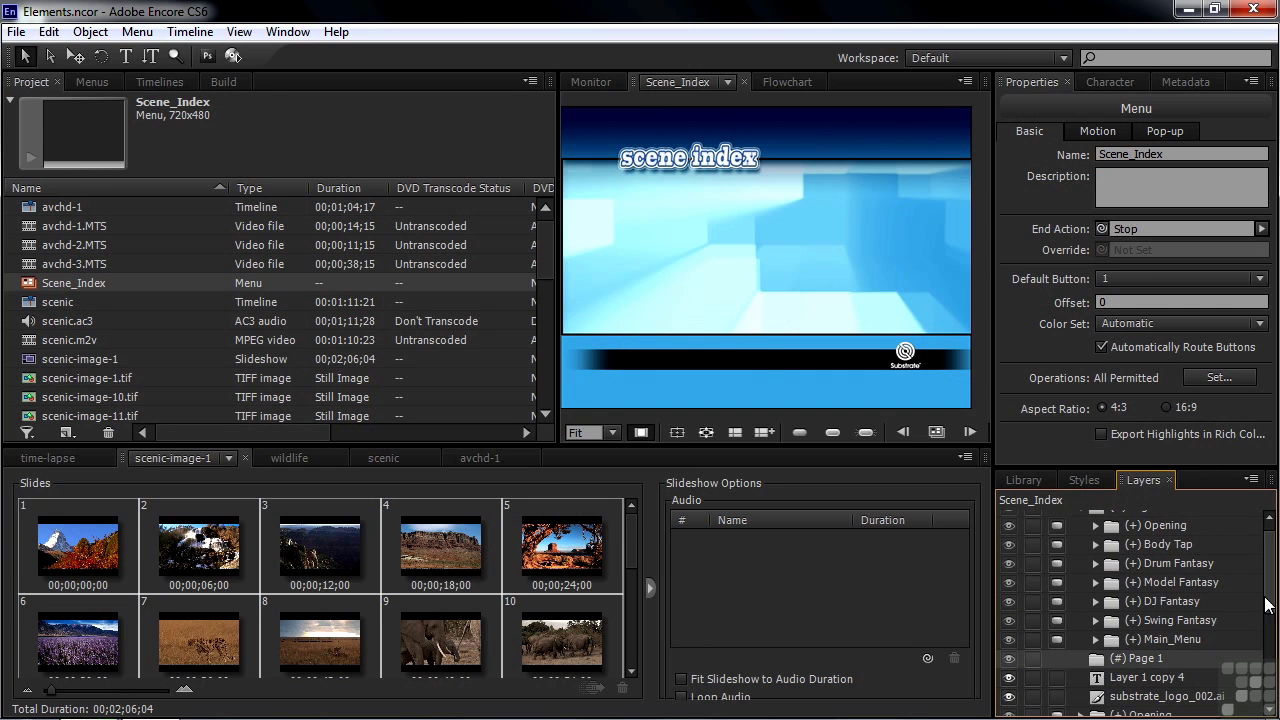
drag(1272, 603, 1272, 590)
click(1110, 520)
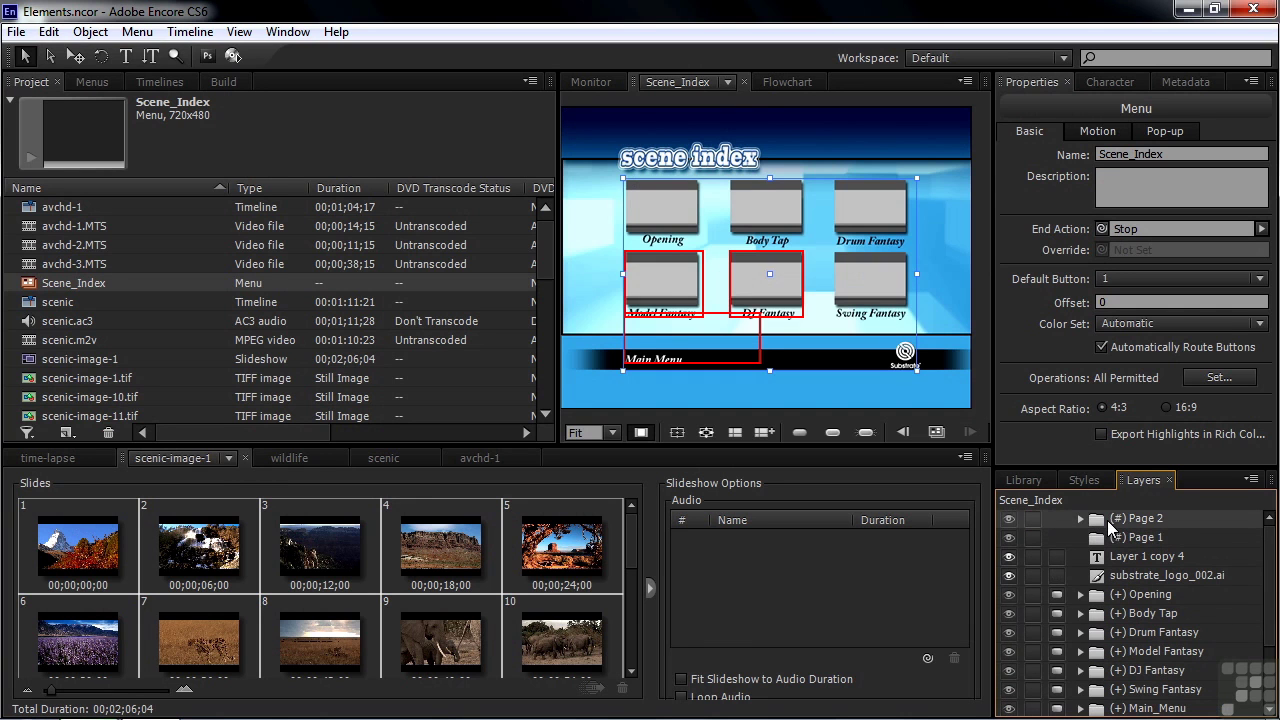